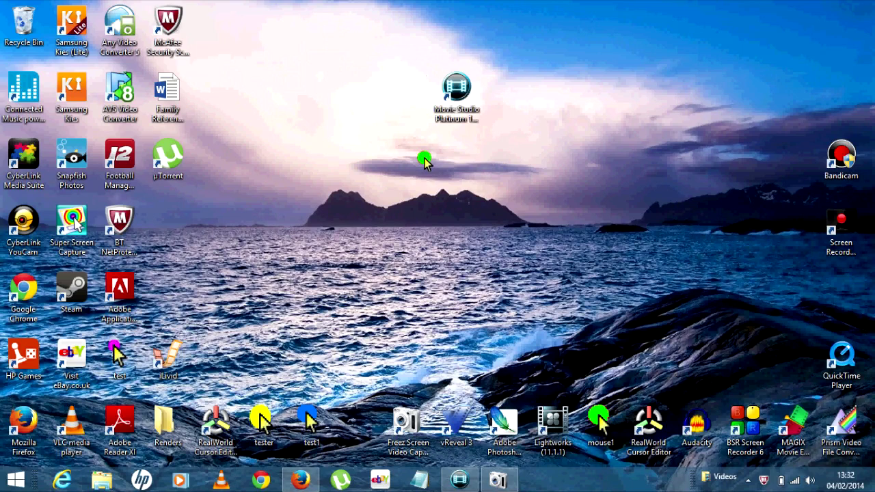
Switch to Movie Studio Platinum and add a Blue Solid Color event at the start of track 3.
click(462, 482)
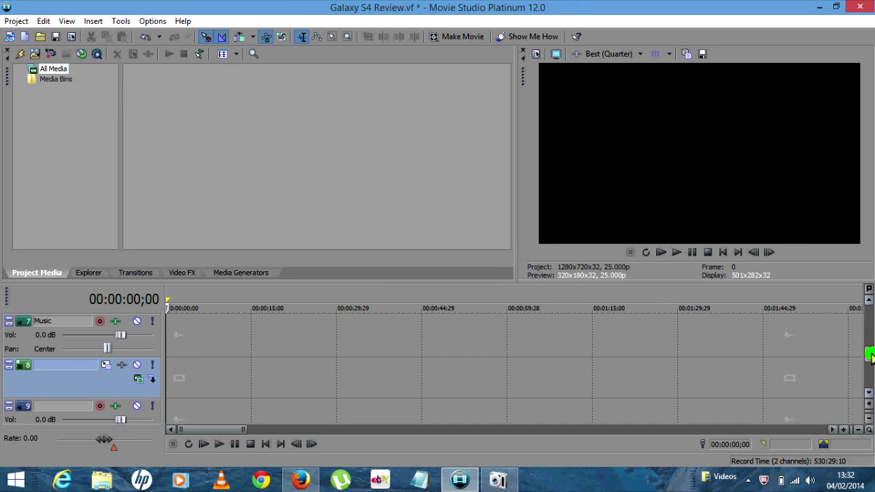
drag(871, 355, 869, 313)
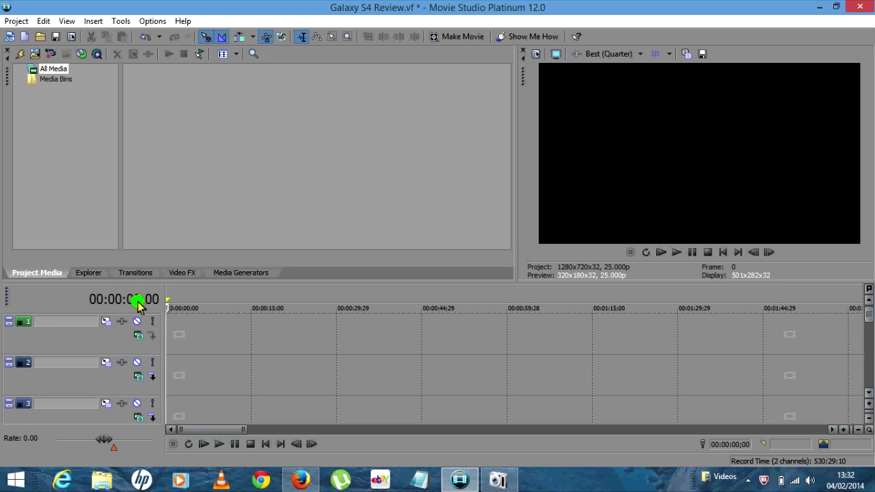
click(230, 274)
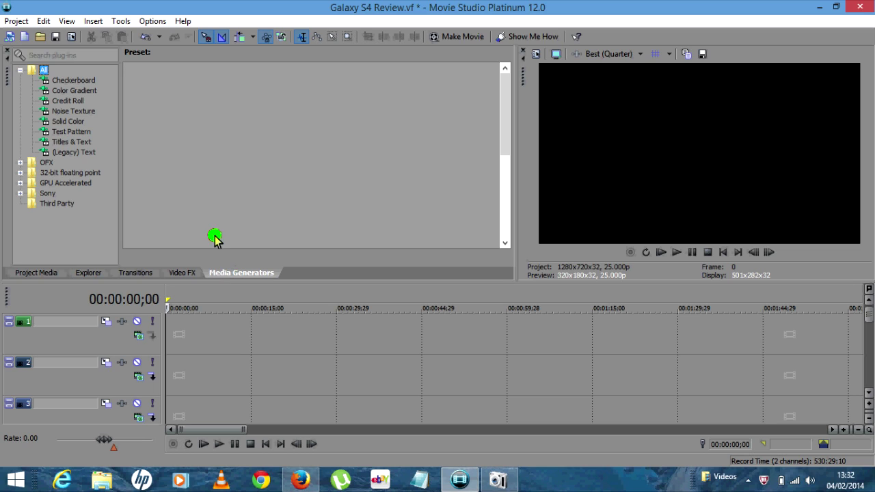
click(71, 125)
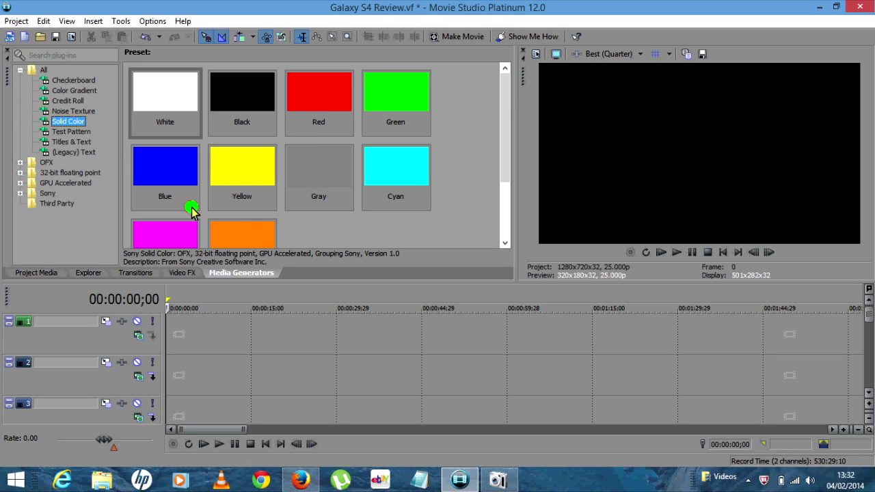
mouse_move(176, 171)
mouse_down()
mouse_move(193, 403)
mouse_move(174, 409)
mouse_move(241, 367)
mouse_up()
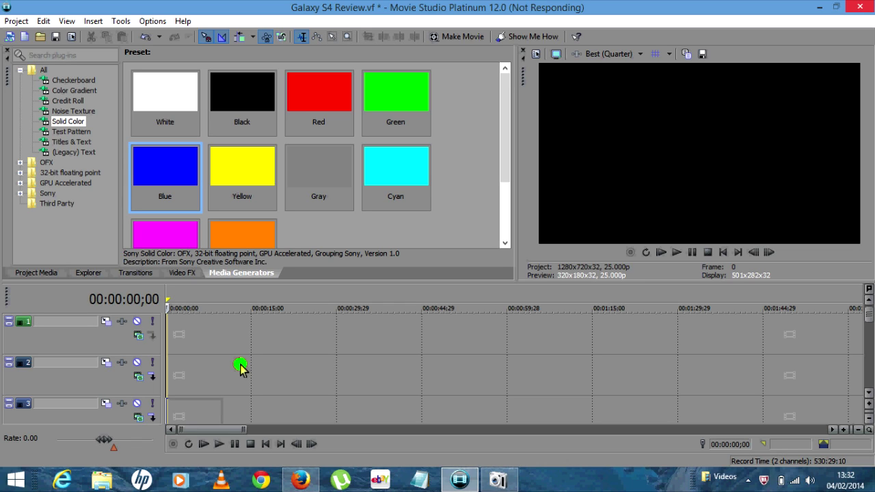
drag(241, 364, 287, 139)
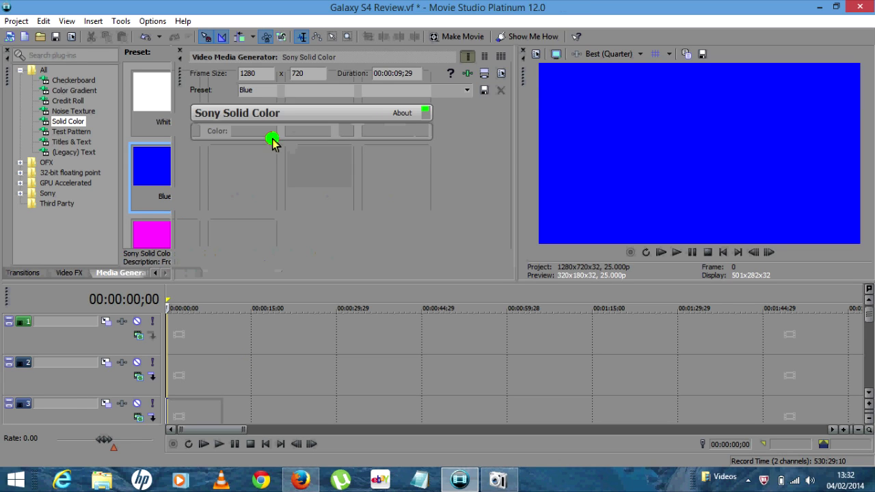
click(182, 53)
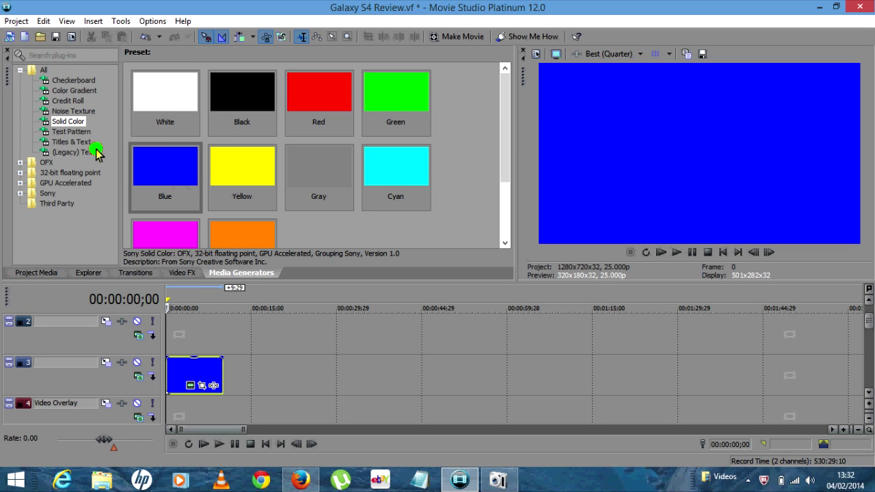
Add an Elliptical Transparent to Black gradient at the start of track 2, with control point 1 at the centre and point 2 at the upper-right corner.
click(84, 94)
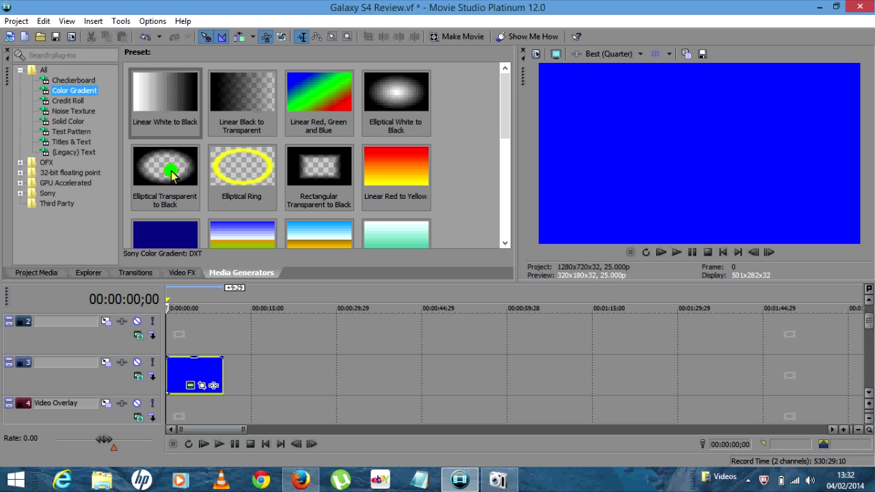
drag(171, 174, 176, 342)
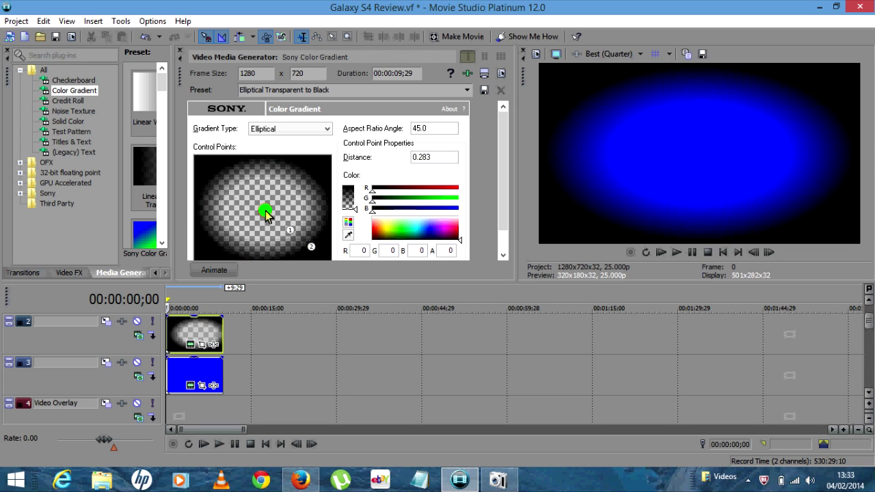
mouse_move(265, 220)
mouse_down()
mouse_move(313, 251)
mouse_move(298, 243)
mouse_up()
drag(290, 234, 264, 214)
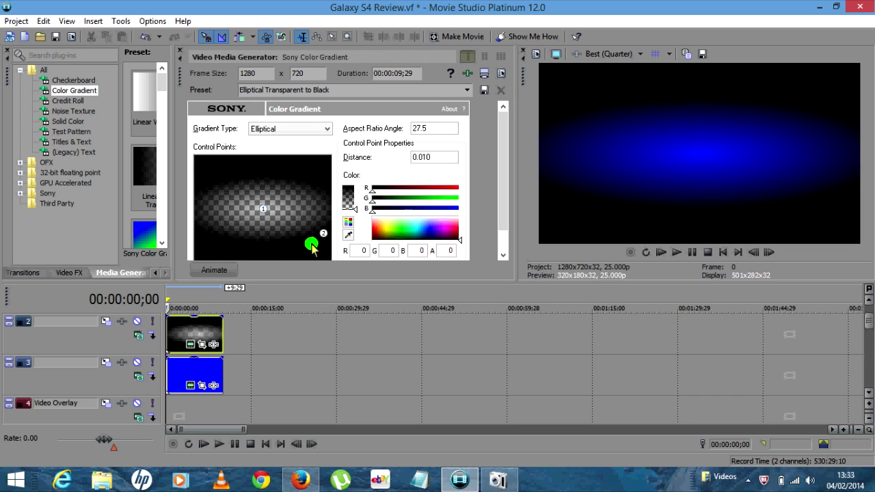
drag(324, 240, 339, 159)
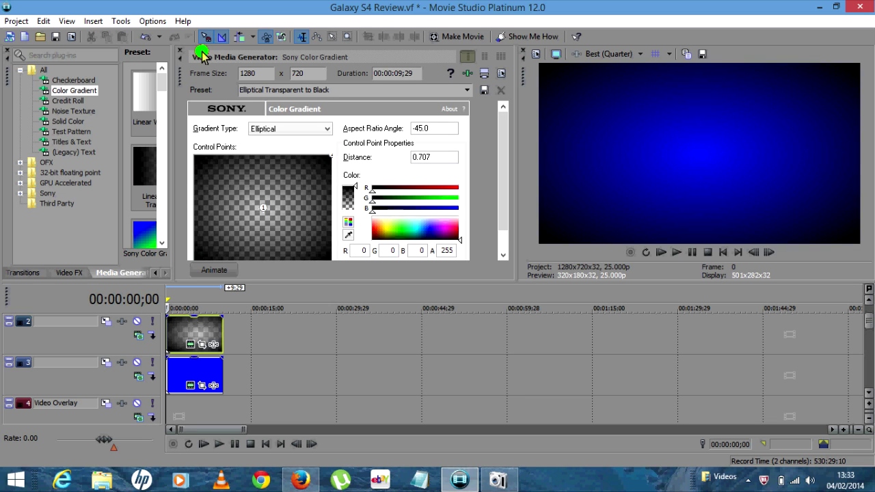
click(179, 54)
click(192, 336)
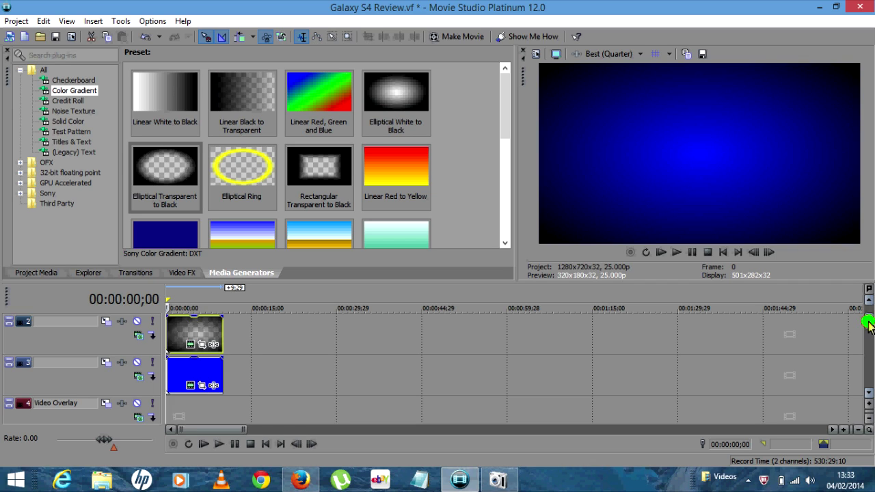
Add an Elliptical Ring color gradient at the start of track 1, above the transparent-to-black gradient.
scroll(868, 324, up, 1)
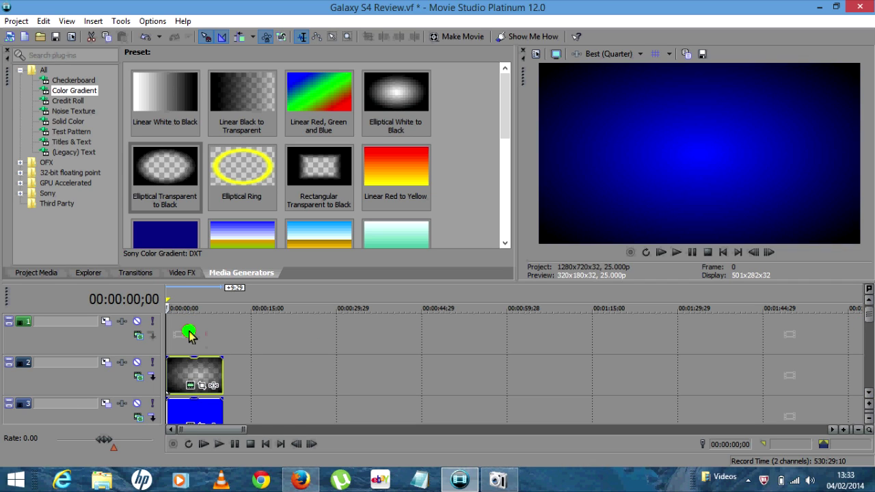
click(254, 176)
drag(181, 299, 173, 333)
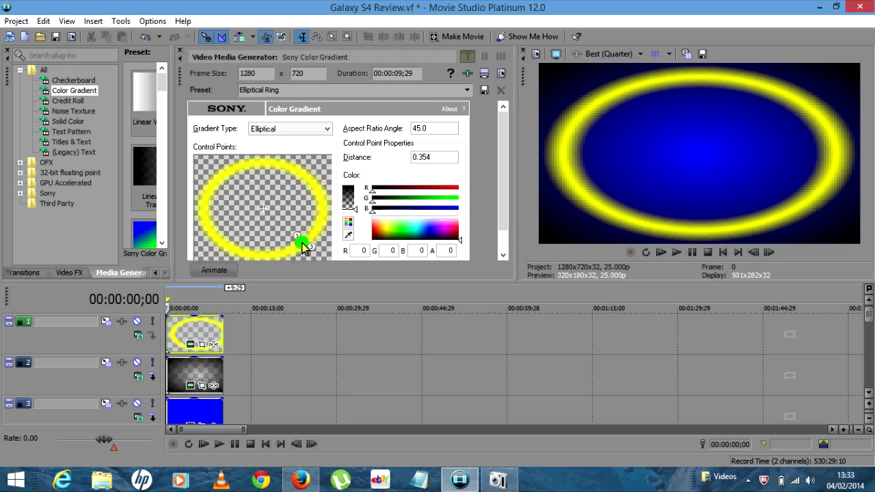
Recolour the ring's control point 2 to bright green, about R 0, G 228, B 41, and close the generator settings.
click(306, 247)
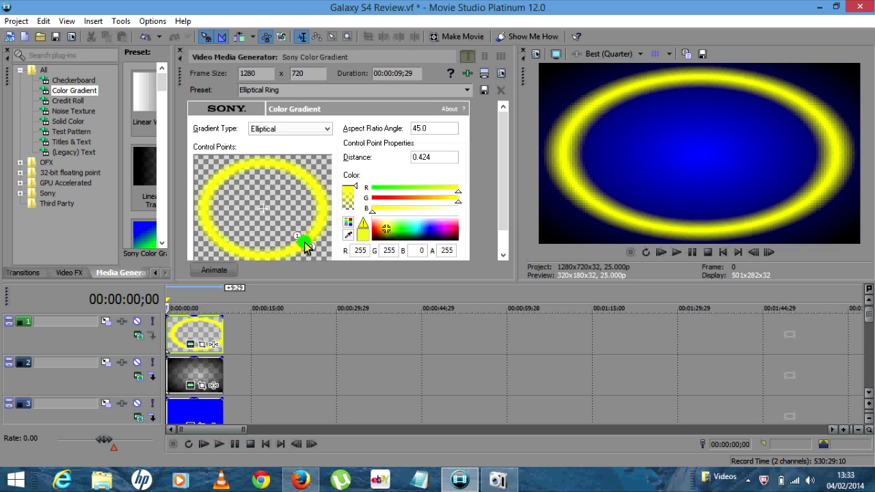
click(390, 229)
mouse_move(409, 234)
mouse_down()
mouse_move(417, 236)
mouse_move(401, 234)
mouse_up()
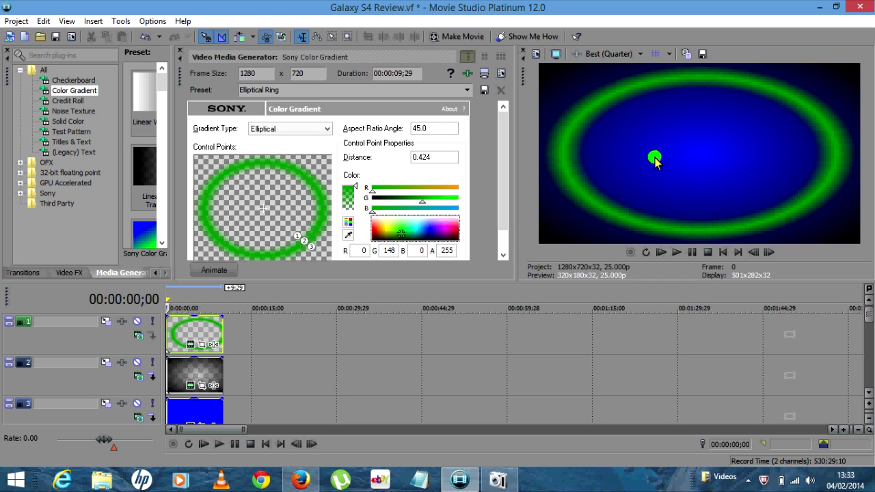
mouse_move(404, 241)
mouse_down()
mouse_move(401, 231)
mouse_move(414, 238)
mouse_move(407, 237)
mouse_up()
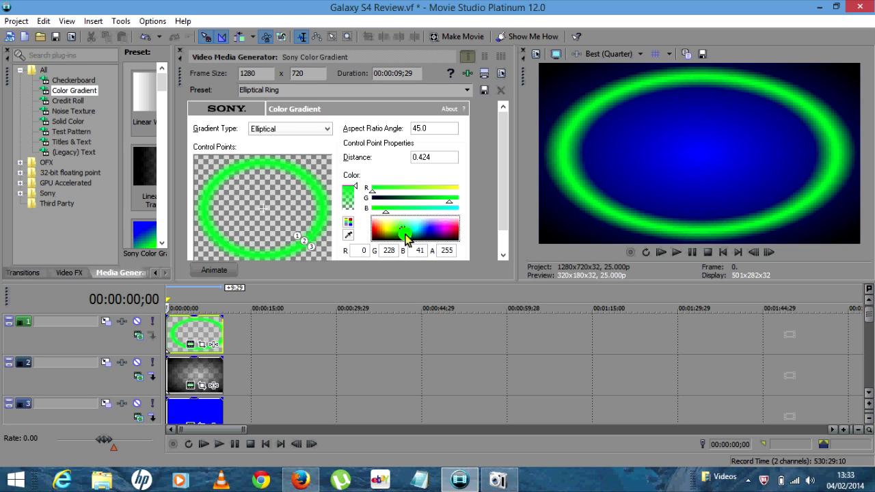
click(179, 54)
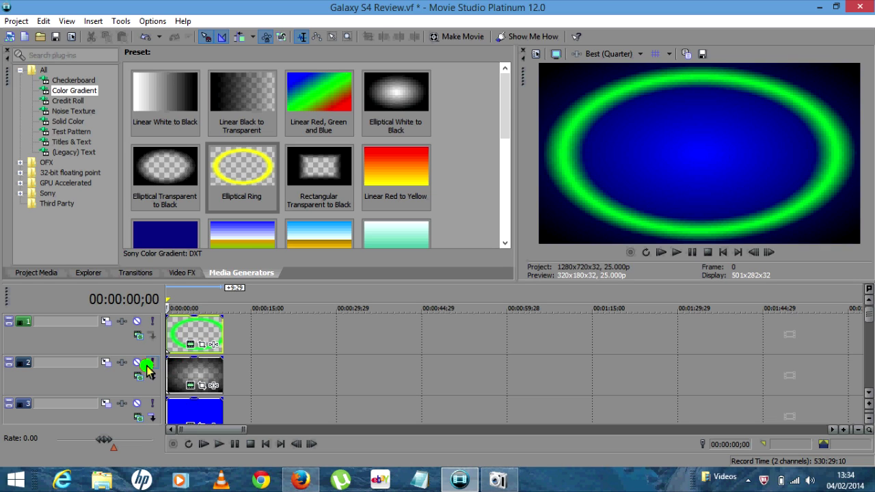
Move the transparent-to-black gradient's track above the ring's track so the gradient overlays the ring.
click(86, 369)
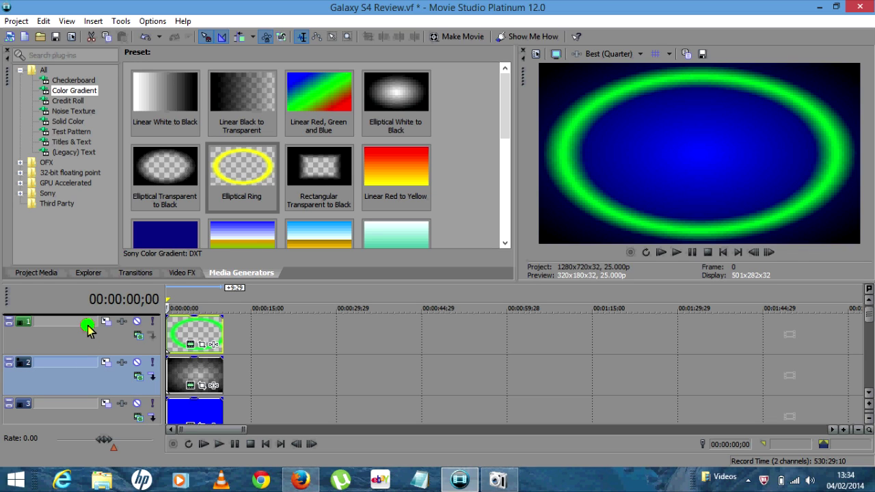
drag(89, 328, 88, 328)
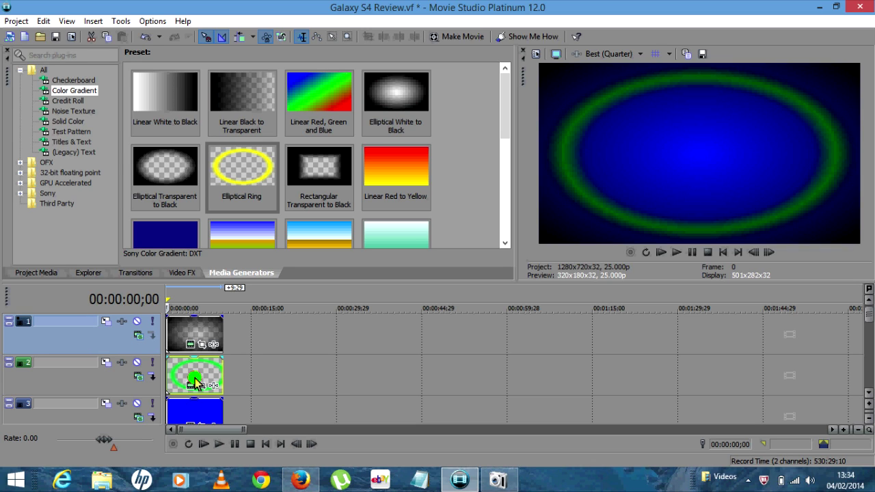
click(195, 383)
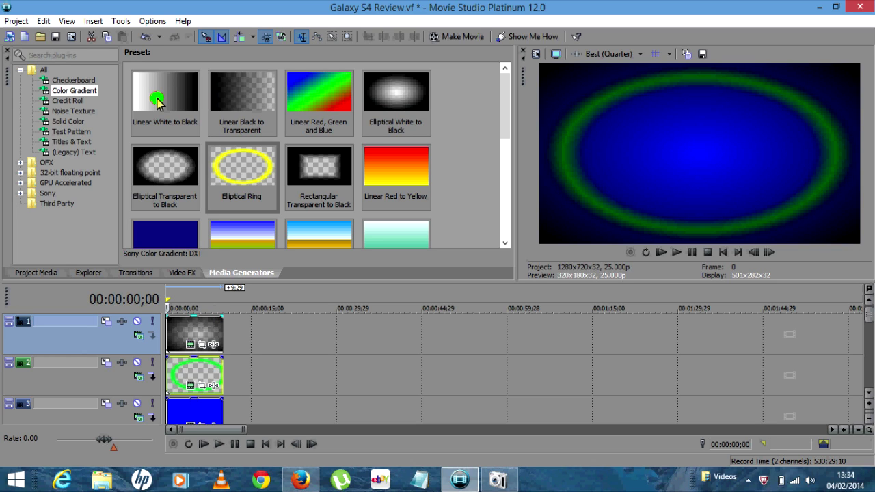
Insert three empty video tracks above the existing tracks.
click(93, 21)
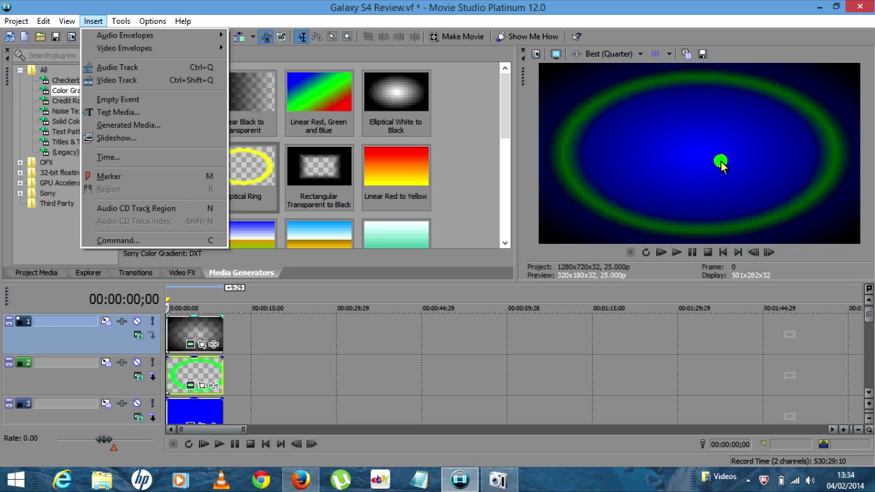
click(127, 82)
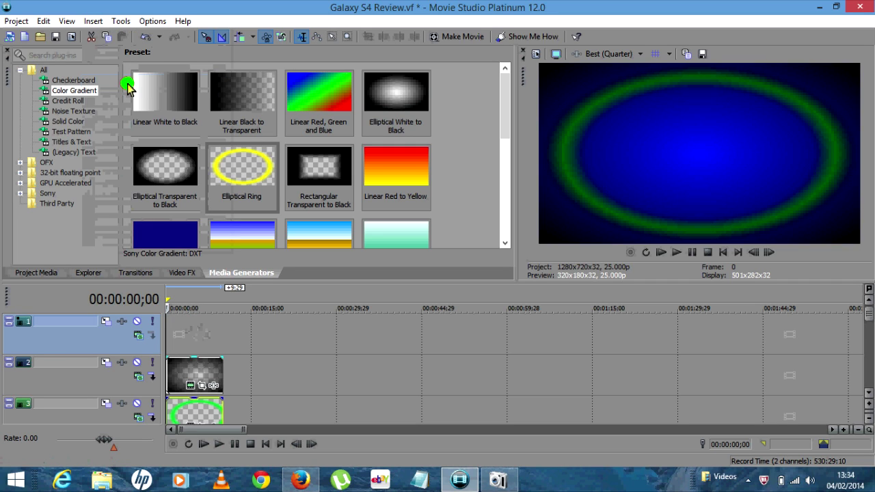
click(98, 21)
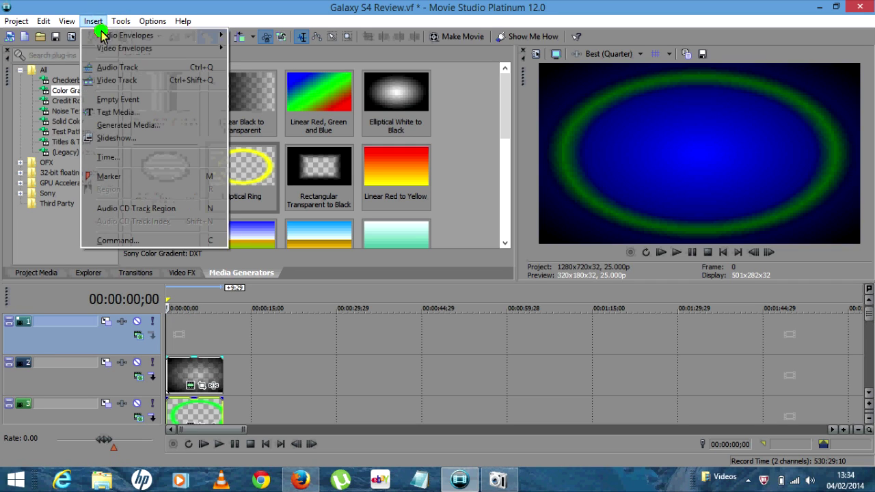
click(121, 80)
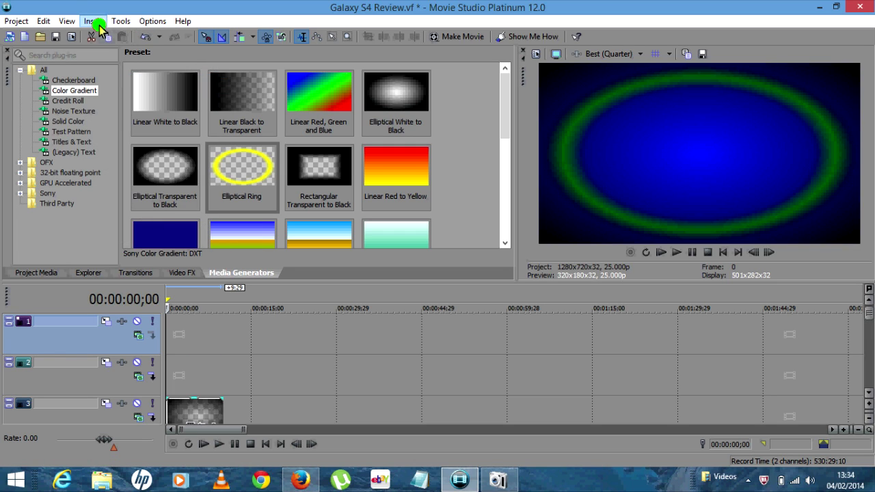
click(98, 23)
click(118, 80)
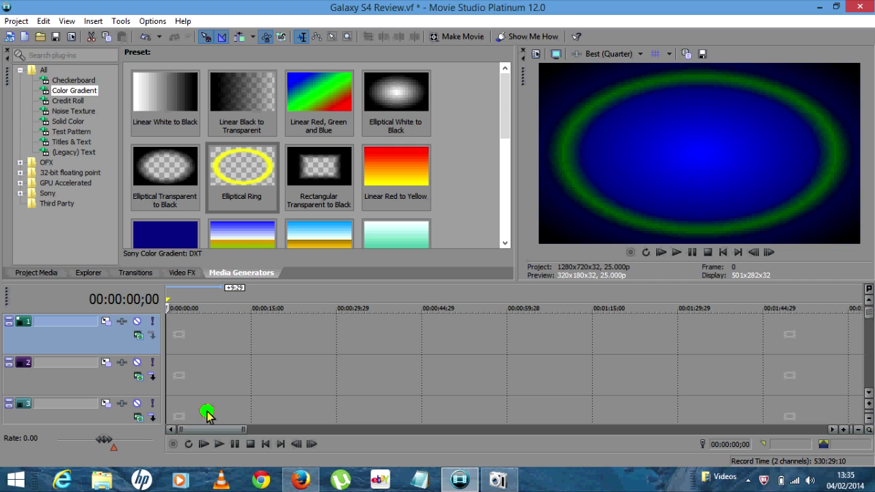
Insert a Titles & Text media event at the start of the empty topmost track.
scroll(870, 396, down, 2)
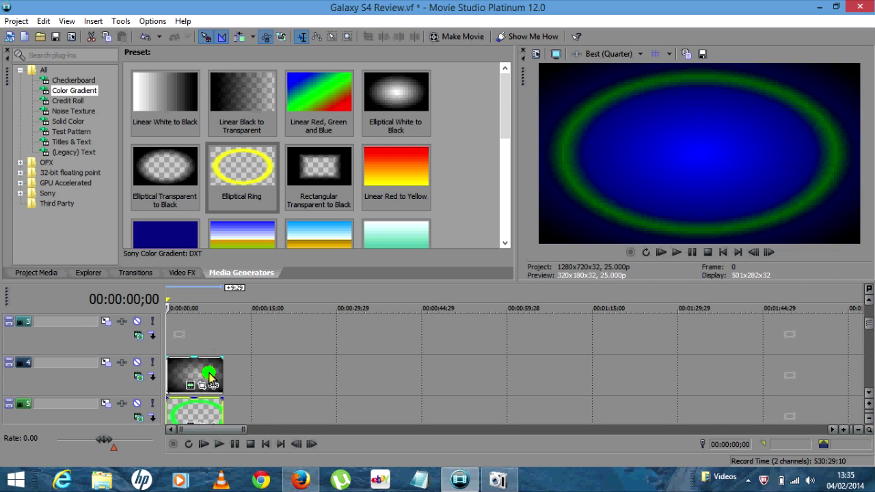
click(870, 329)
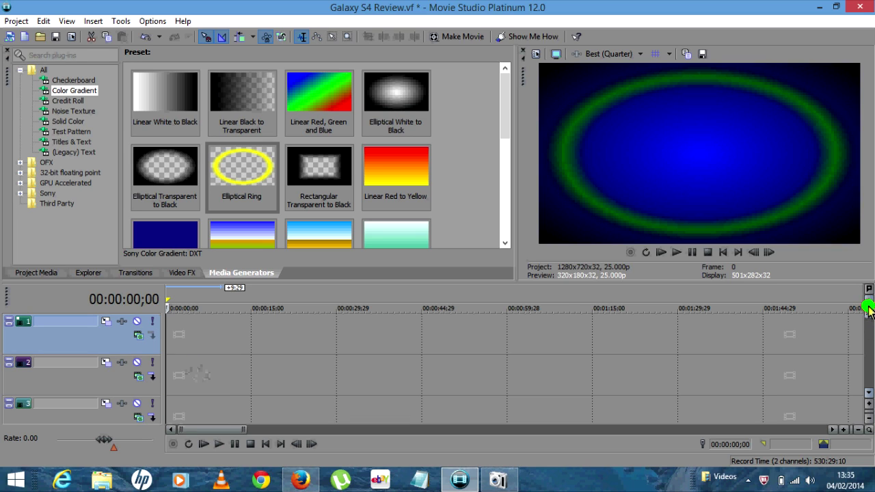
right_click(180, 333)
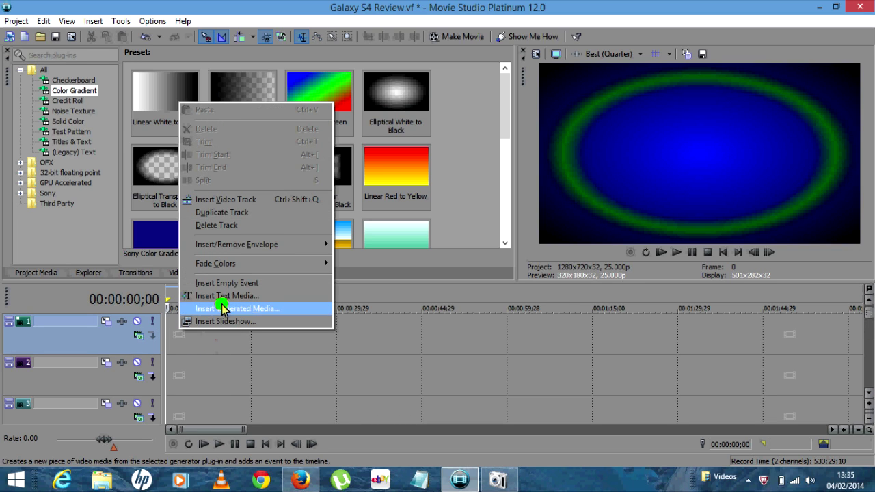
click(255, 296)
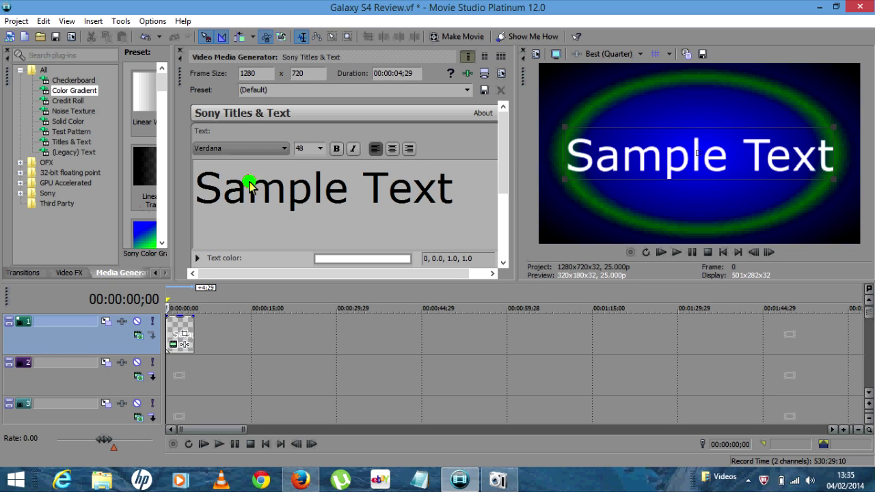
Format the whole sample title text as bold, centre-aligned and size 42.
drag(469, 185, 178, 186)
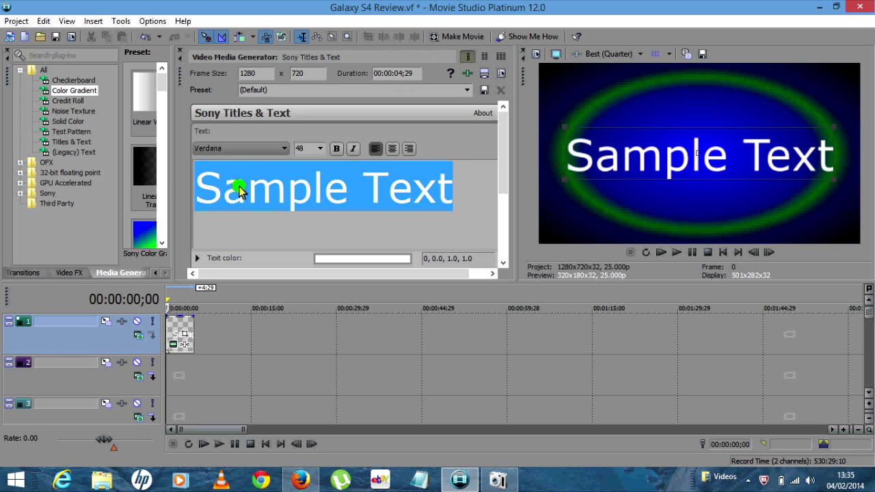
click(338, 149)
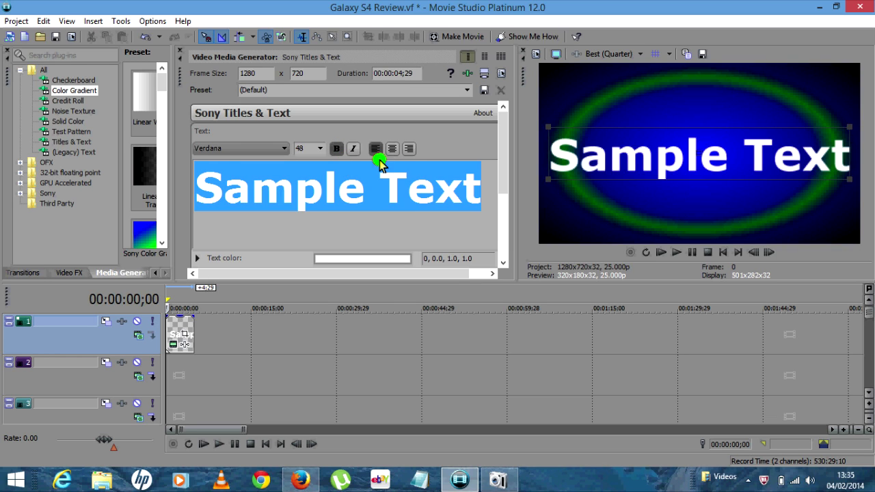
click(392, 149)
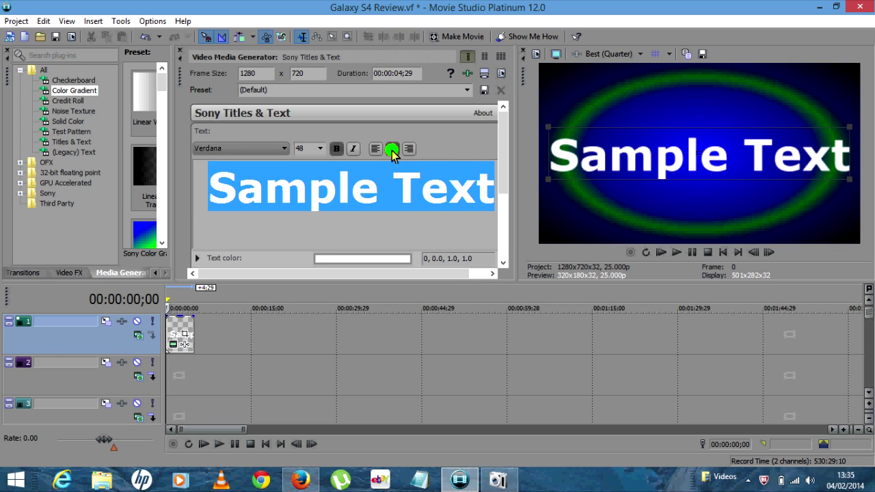
click(321, 148)
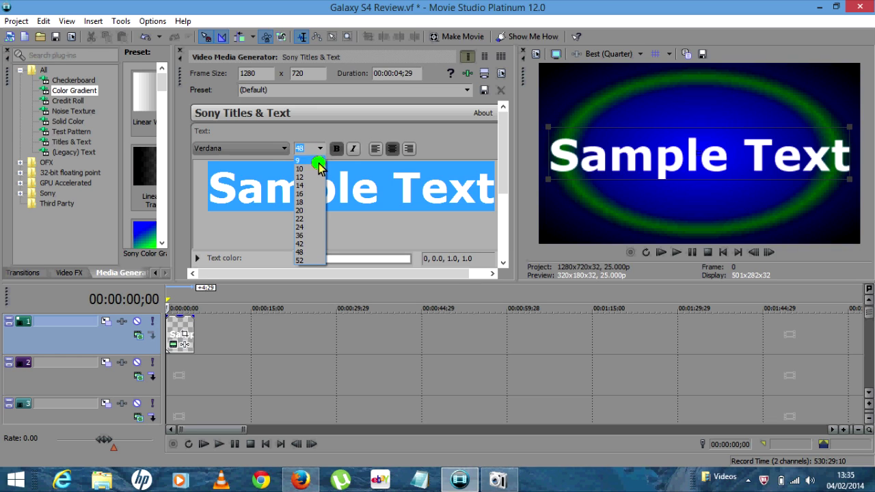
click(312, 245)
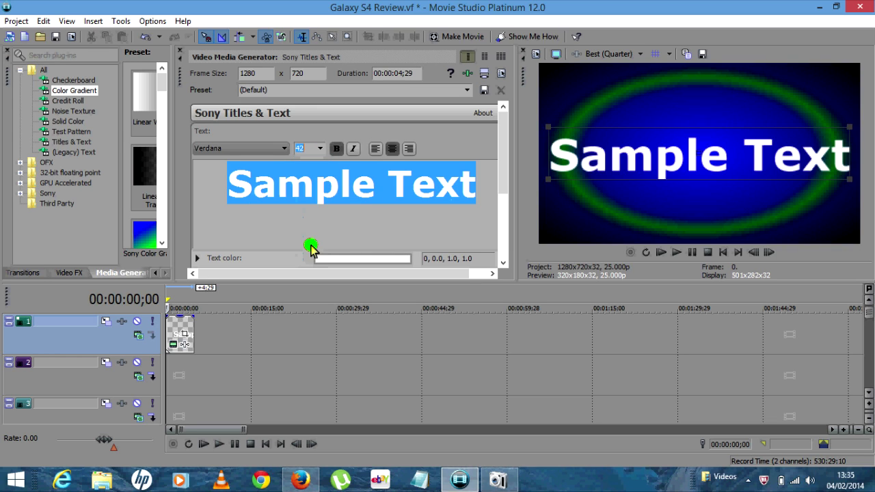
Select the whole sample title text and set its font to Vani.
click(478, 193)
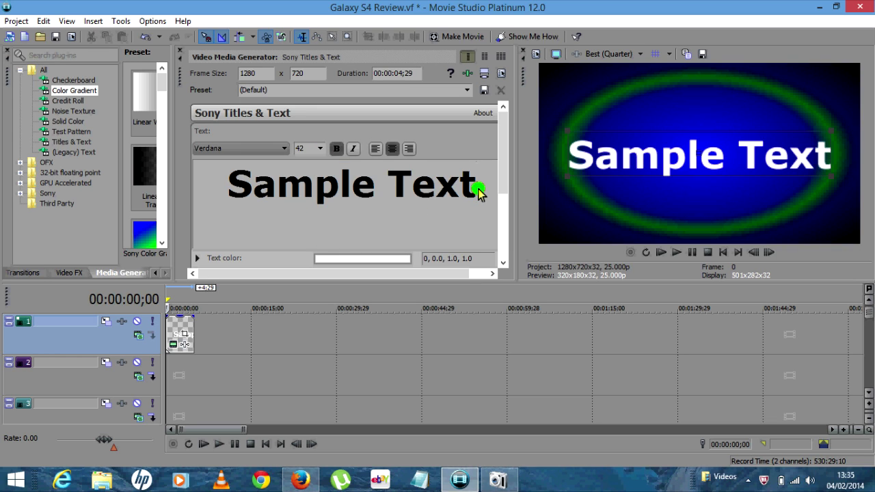
drag(479, 194, 260, 192)
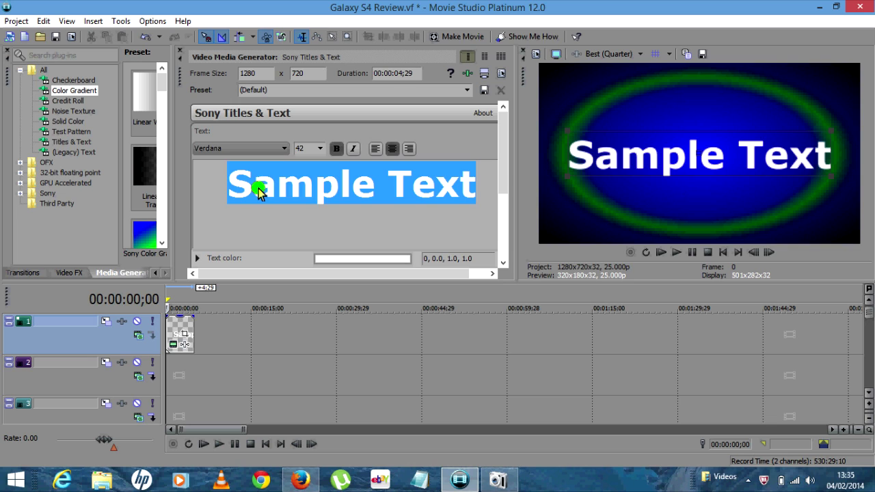
click(281, 149)
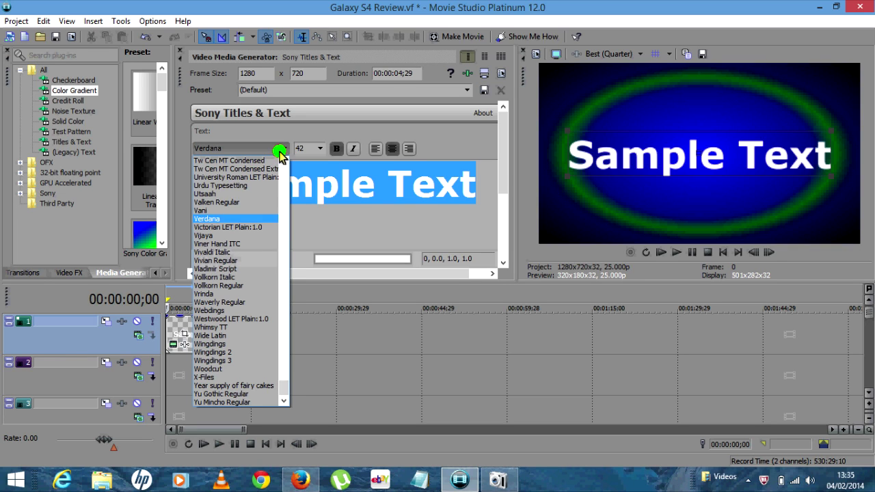
click(248, 214)
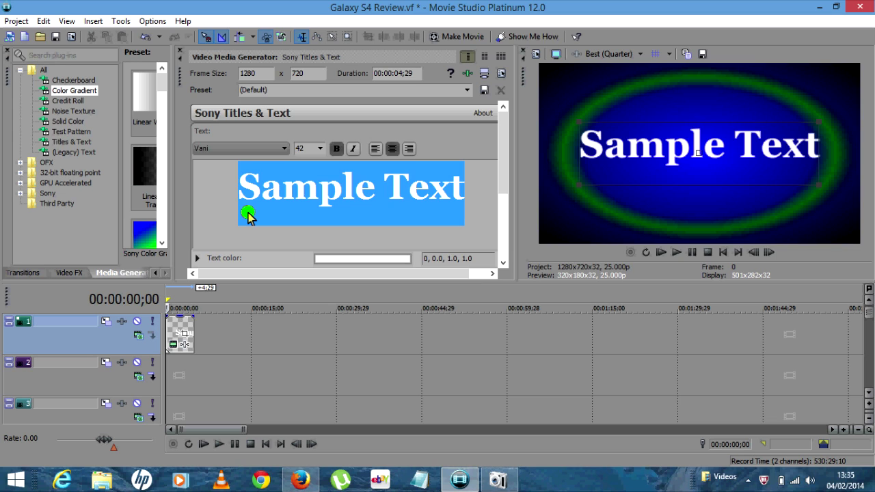
Move the title text in the preview up to the top edge of the green ring, to about location 0.51, 0.81.
click(636, 168)
drag(636, 168, 669, 119)
click(490, 199)
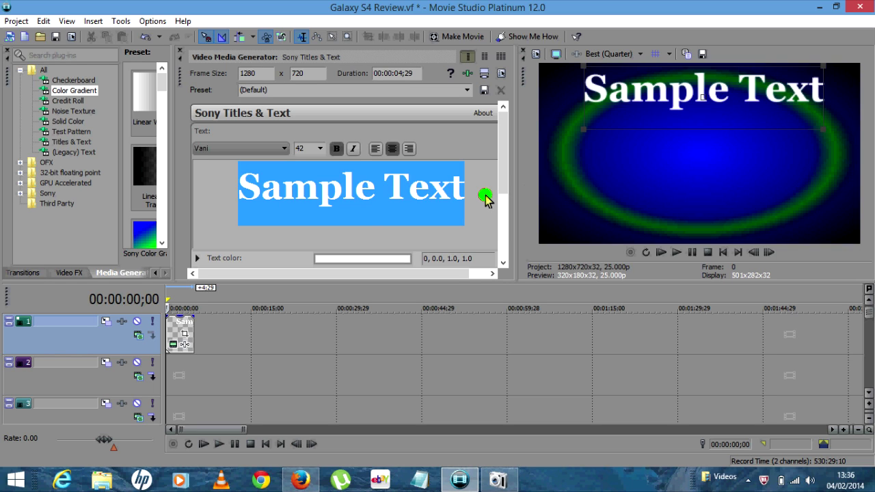
triple_click(486, 198)
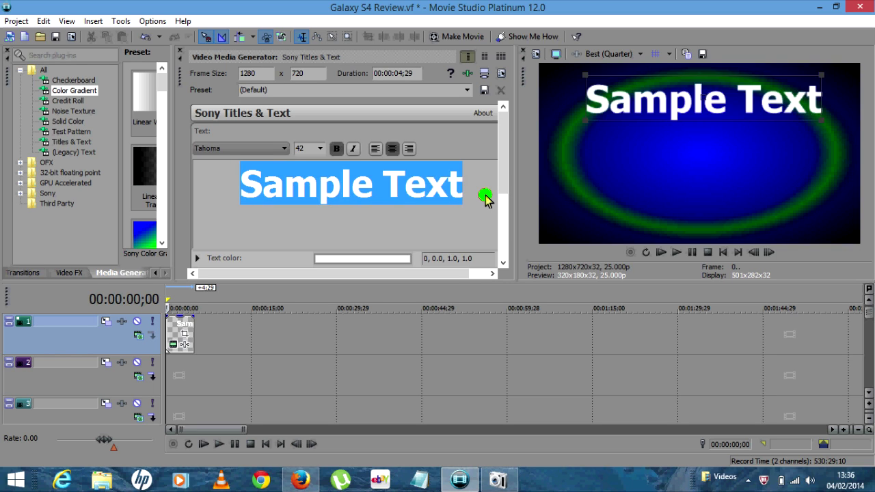
click(487, 196)
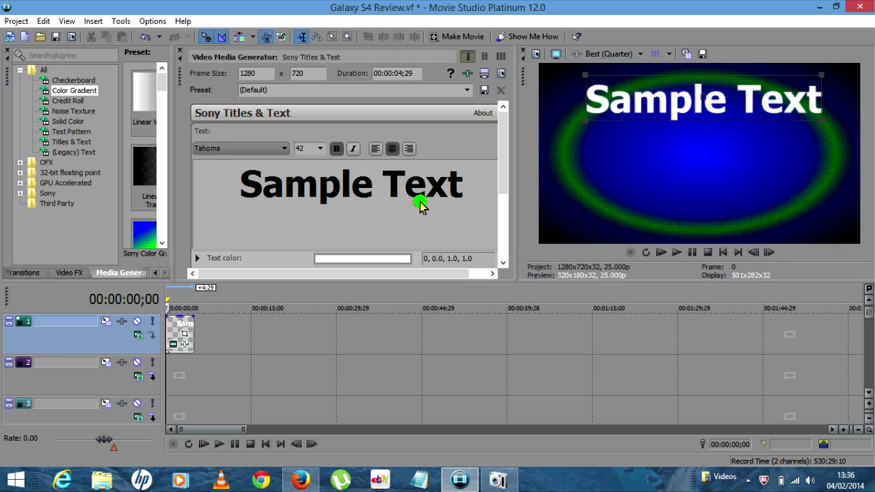
Reselect the whole title text and set its font back to Vani.
drag(336, 195, 250, 175)
click(287, 148)
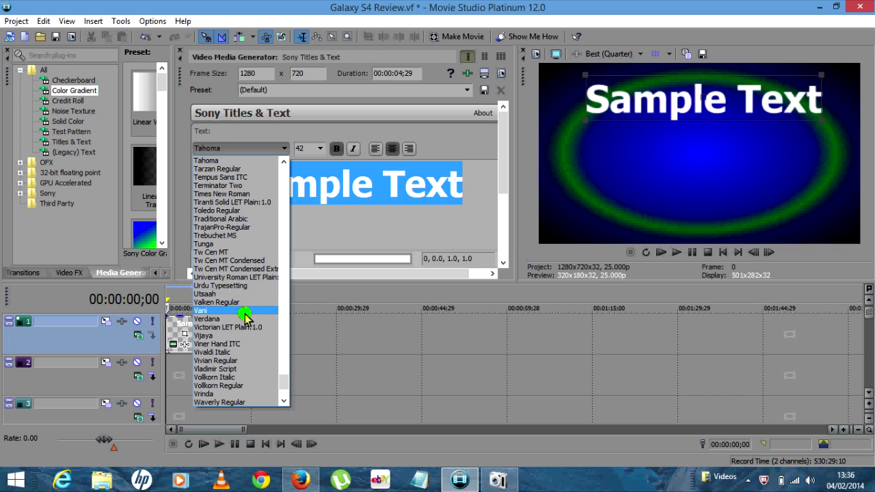
click(245, 311)
Replace the sample title text with "TechFreakTv".
drag(479, 196, 229, 190)
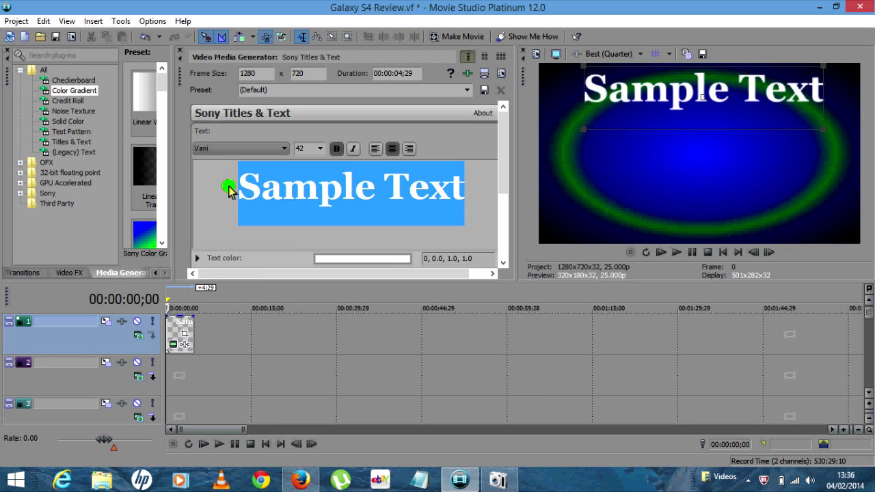
text(Te)
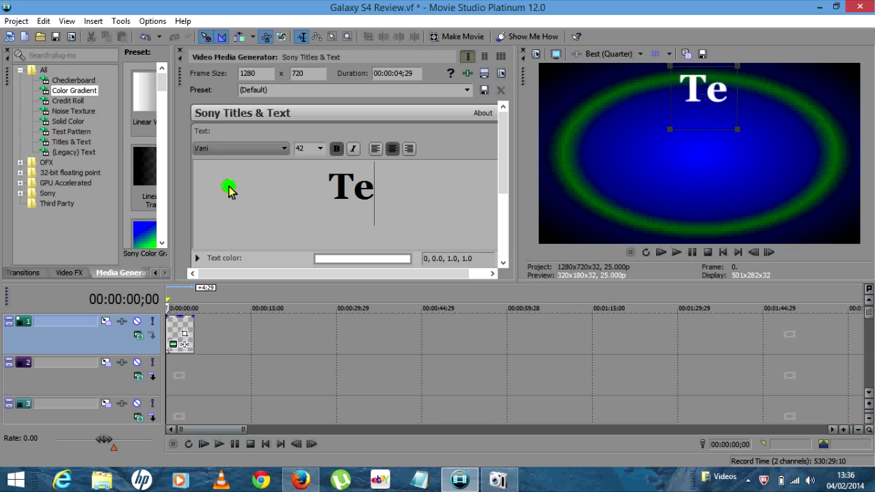
text(chF)
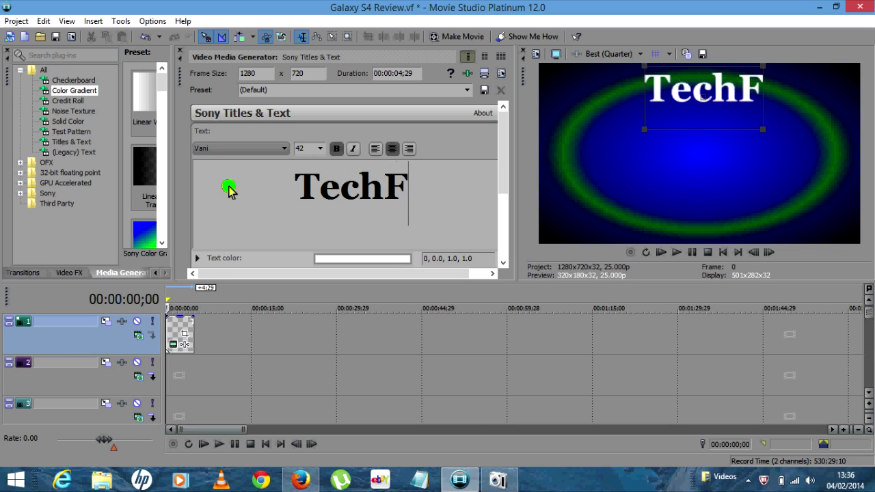
text(reakTv)
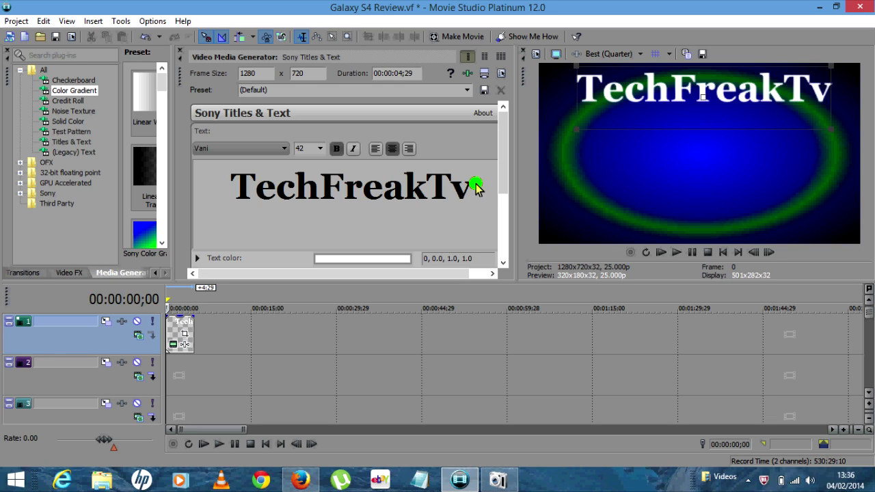
Colour the whole TechFreakTv title a pinkish red, with HSV values of about 345, 0.98, 0.96.
drag(476, 188, 231, 189)
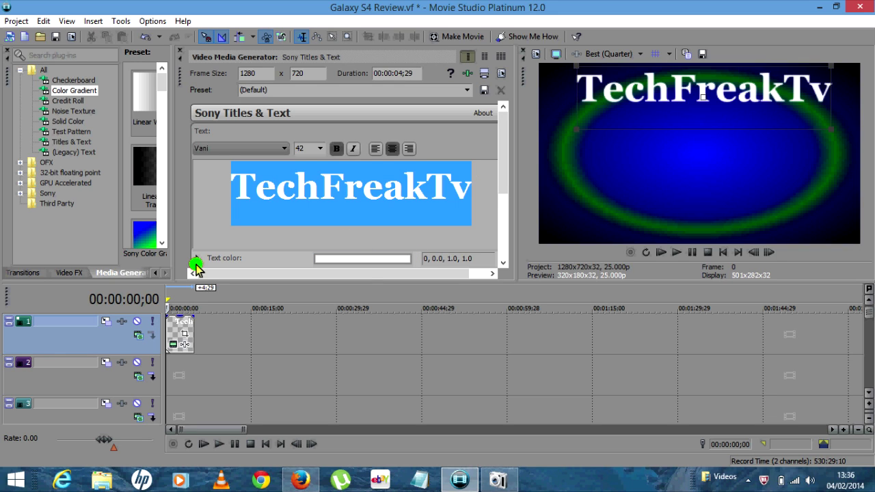
click(351, 260)
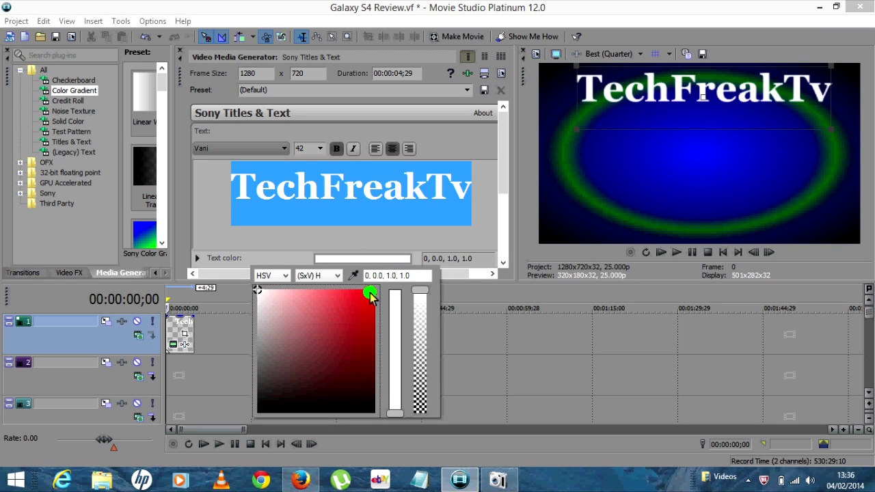
click(369, 299)
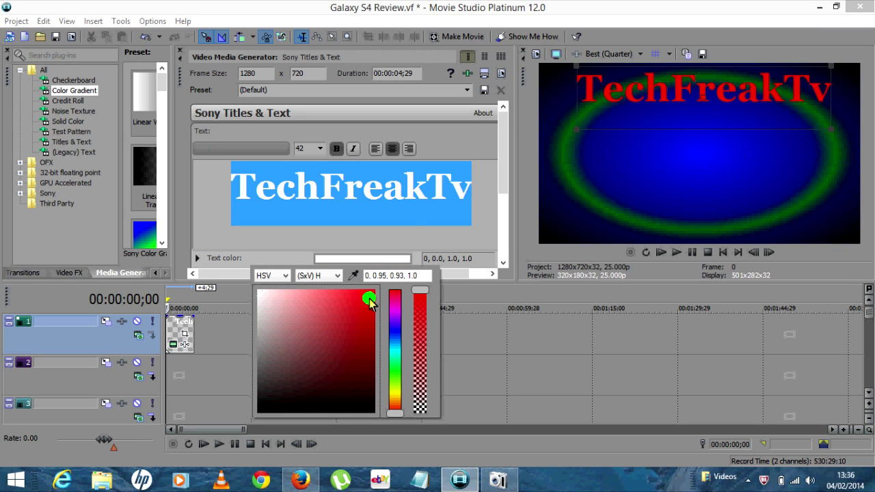
click(321, 347)
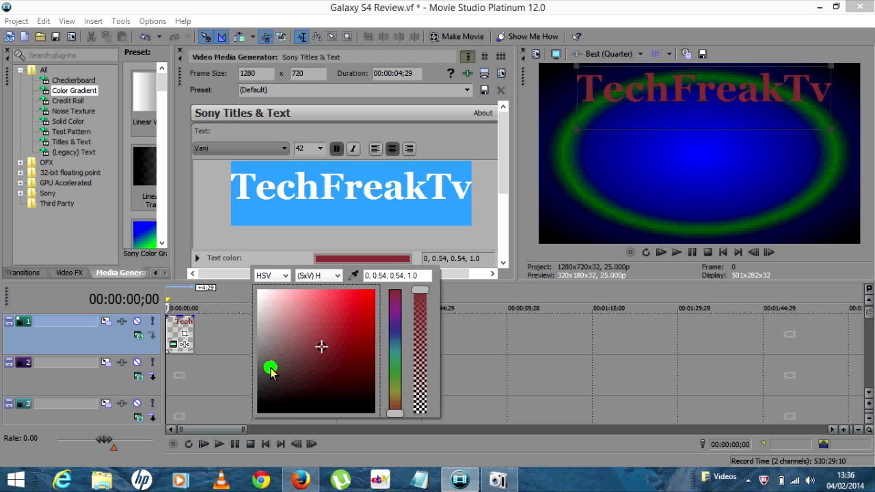
click(279, 408)
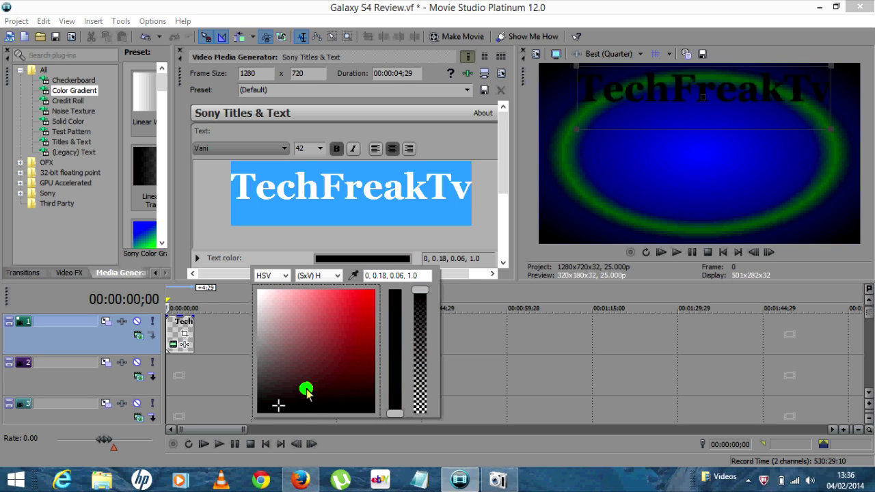
click(373, 295)
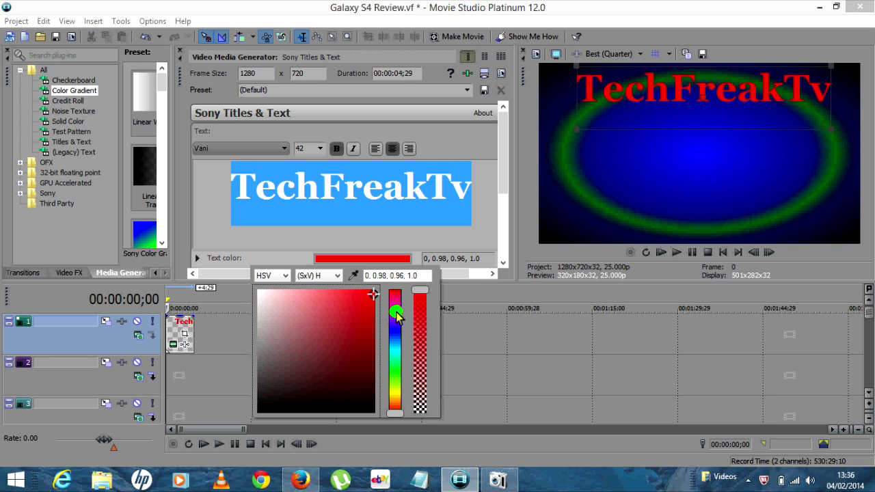
click(397, 315)
drag(396, 308, 398, 296)
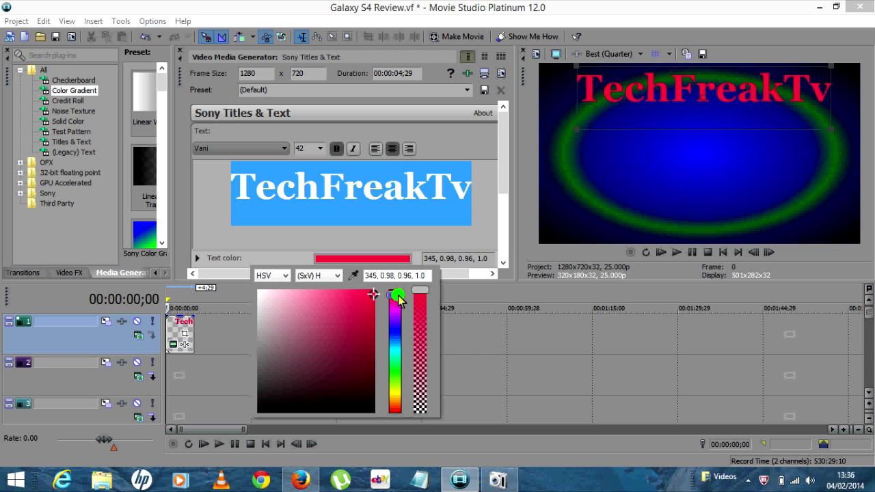
click(471, 251)
Give the TechFreakTv title an outline with a width of about 7.687.
drag(508, 164, 513, 233)
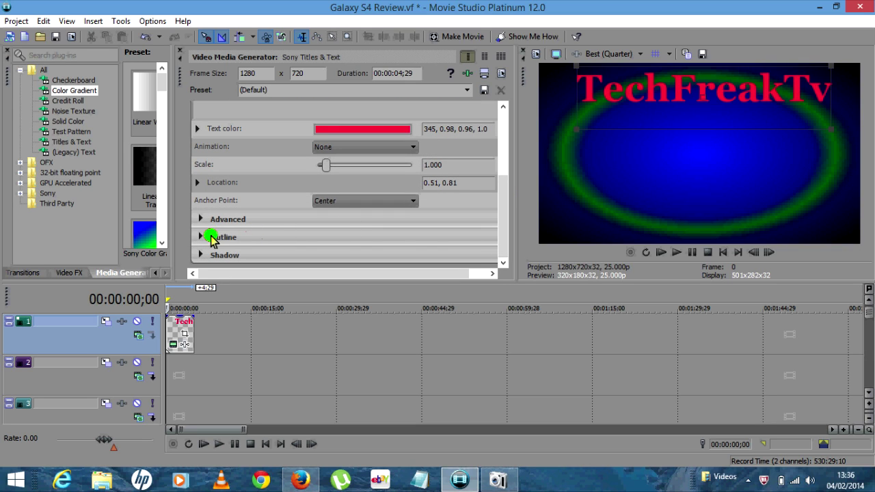
click(200, 239)
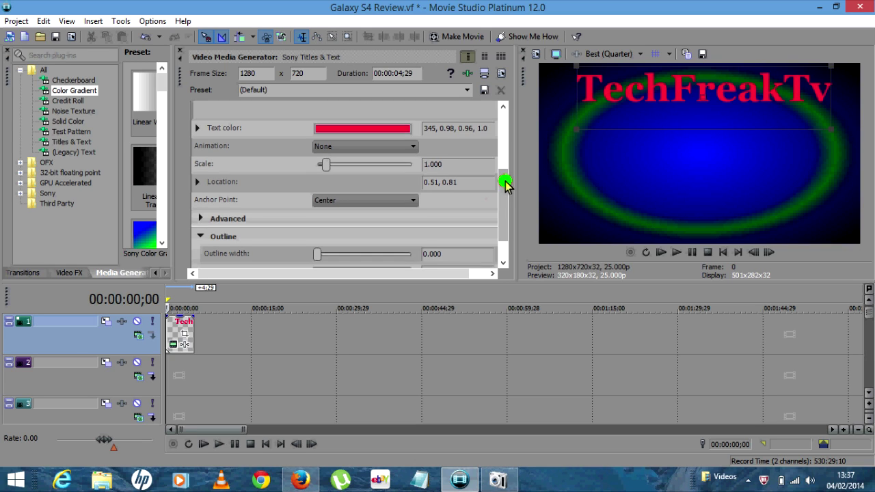
drag(504, 178, 504, 189)
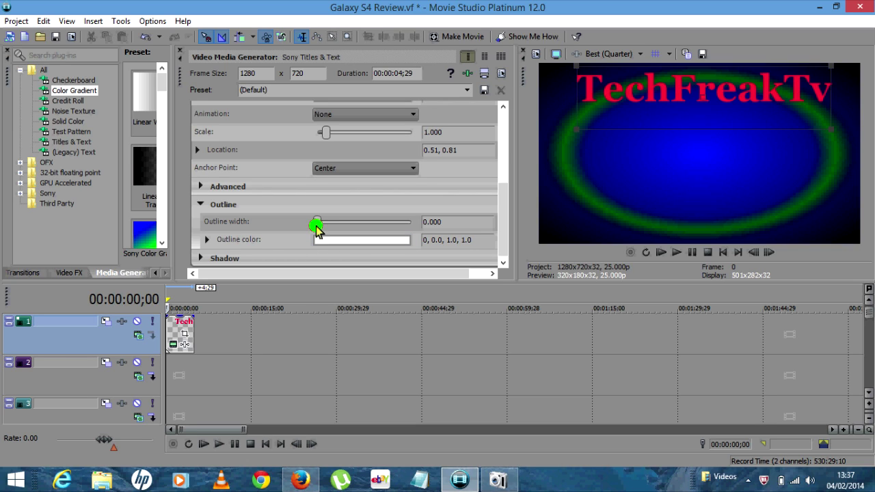
drag(340, 228, 389, 225)
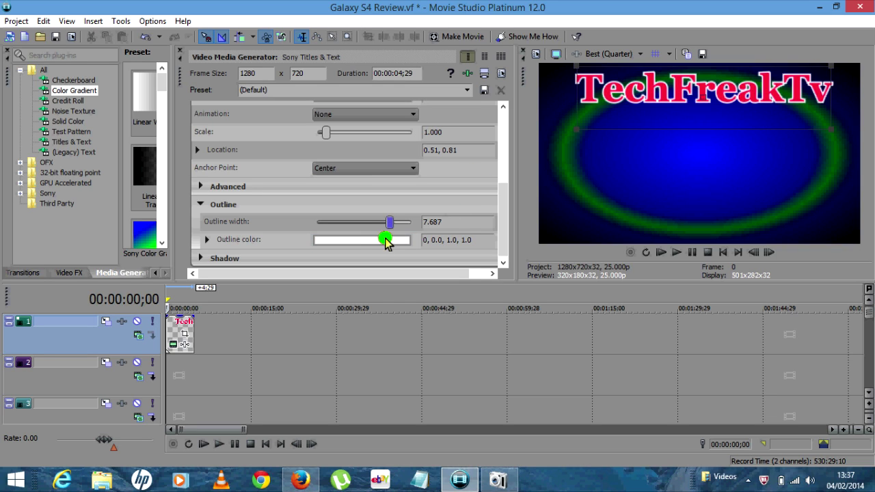
Set the title's outline colour to yellow, with HSV values of about 62, 0.96, 0.93.
click(361, 243)
click(369, 281)
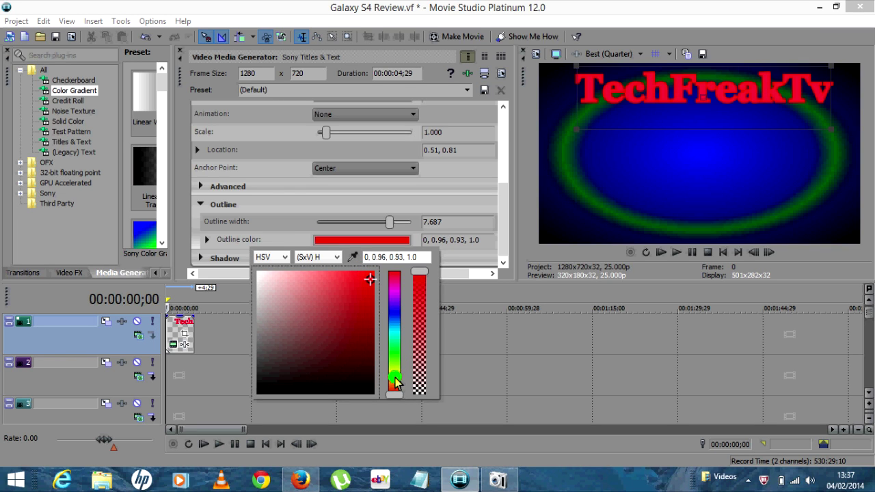
drag(395, 381, 396, 377)
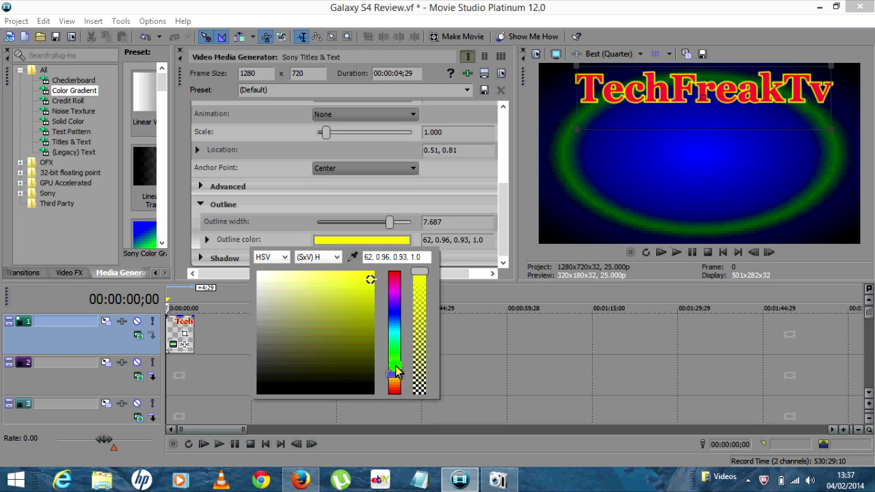
click(472, 188)
Reduce the font size of the TechFreakTv title to 36.
drag(508, 198, 504, 156)
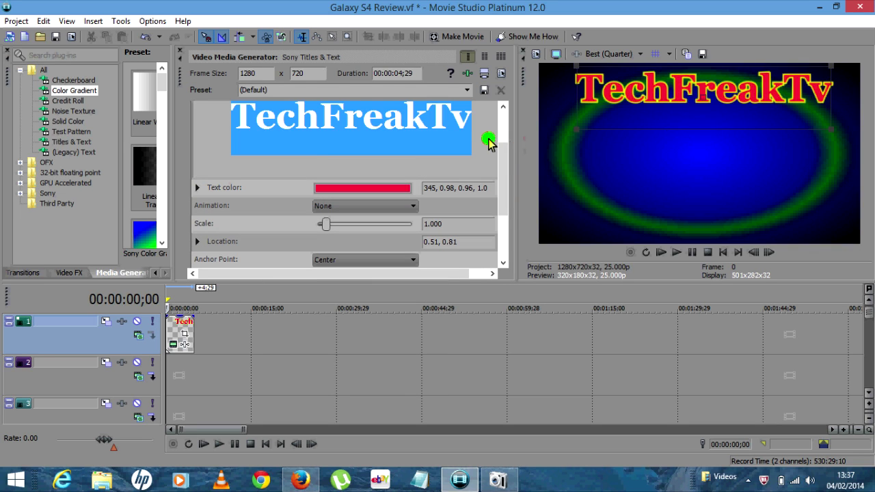
mouse_move(504, 154)
mouse_down()
mouse_move(504, 189)
mouse_move(503, 151)
mouse_up()
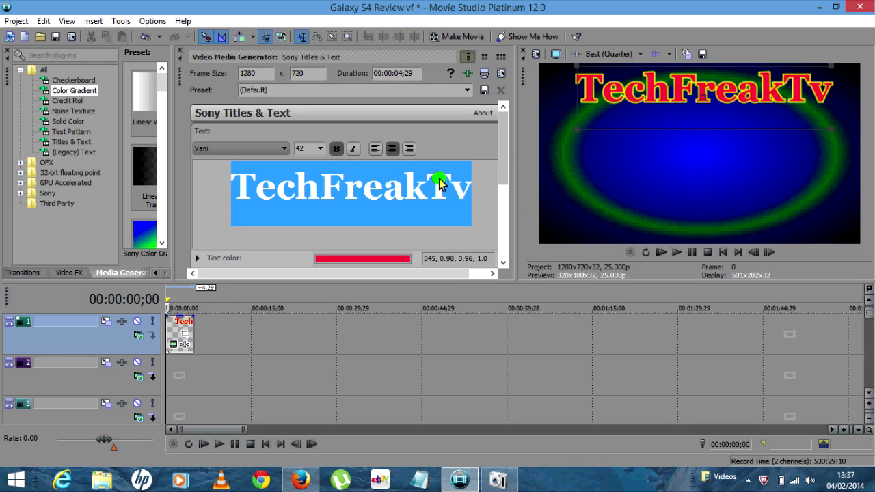
click(320, 149)
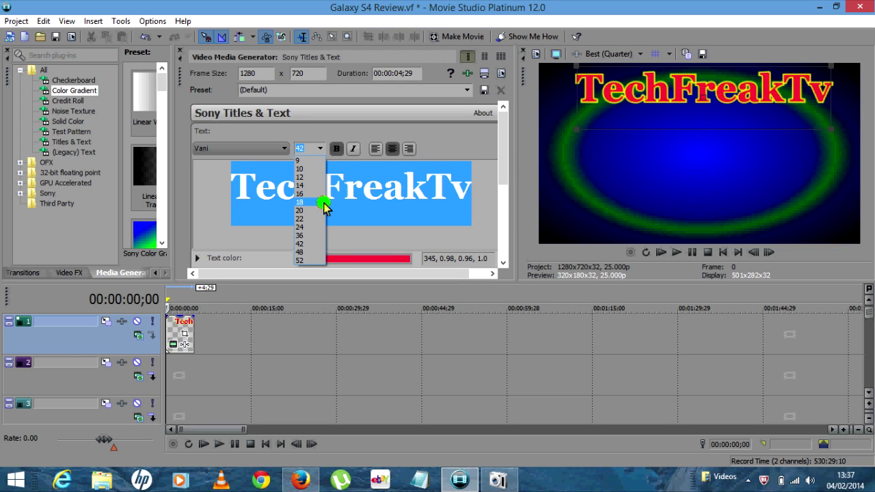
click(314, 236)
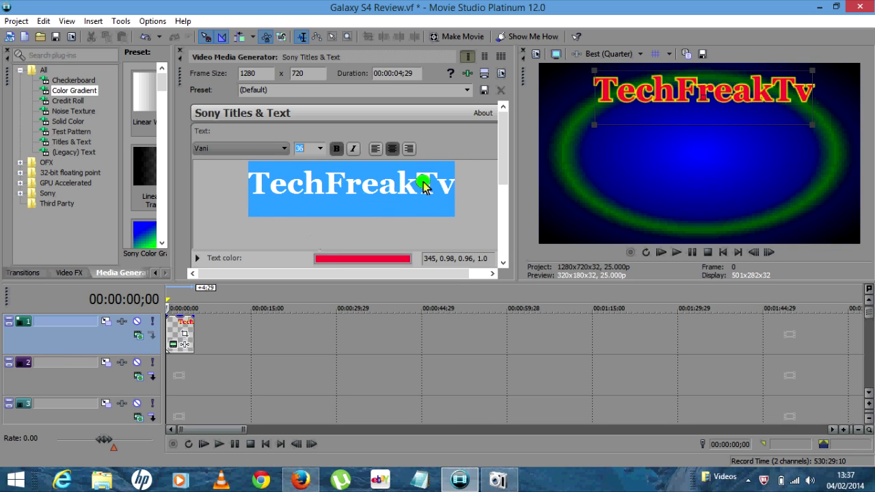
click(463, 180)
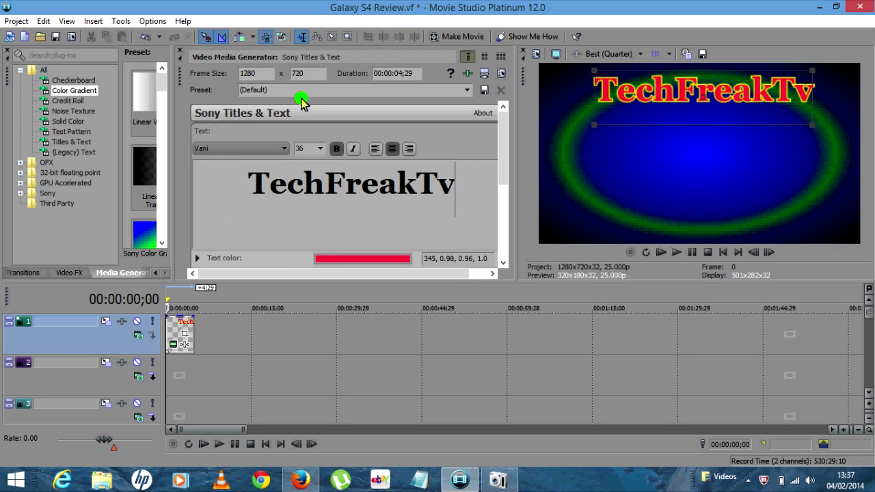
Close the title's generator settings and insert a Titles & Text media event at the start of the second video track.
click(183, 56)
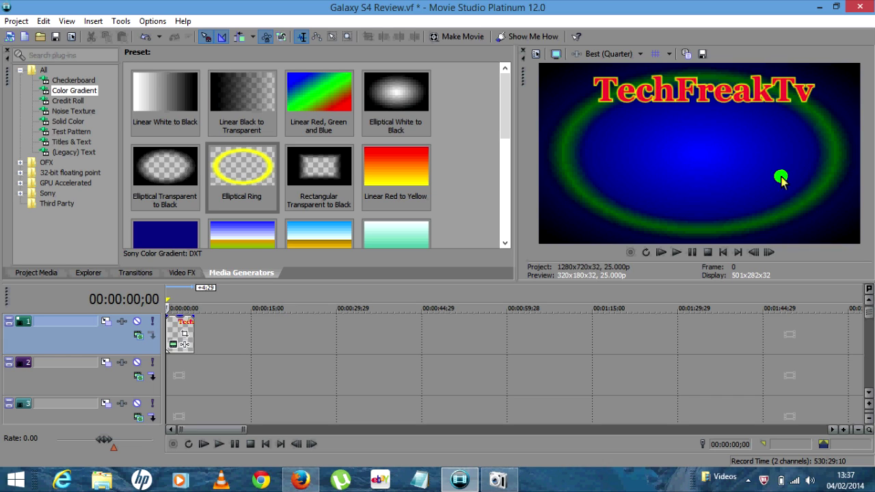
right_click(176, 372)
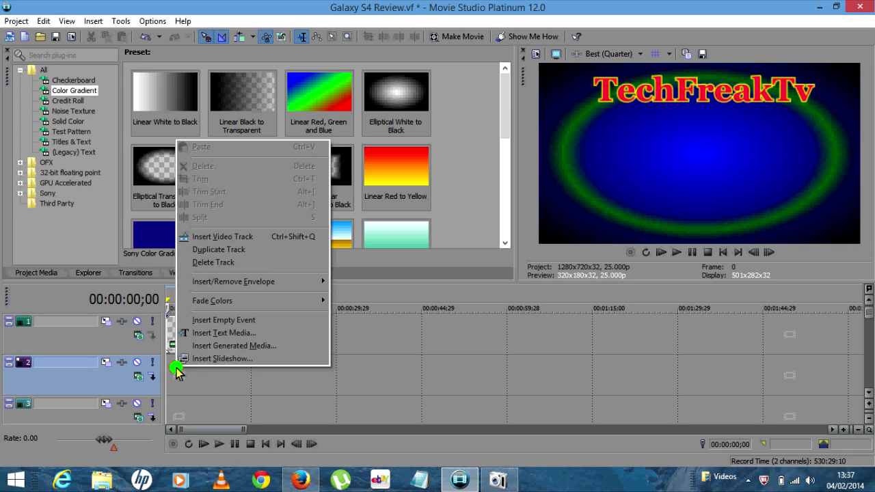
click(219, 335)
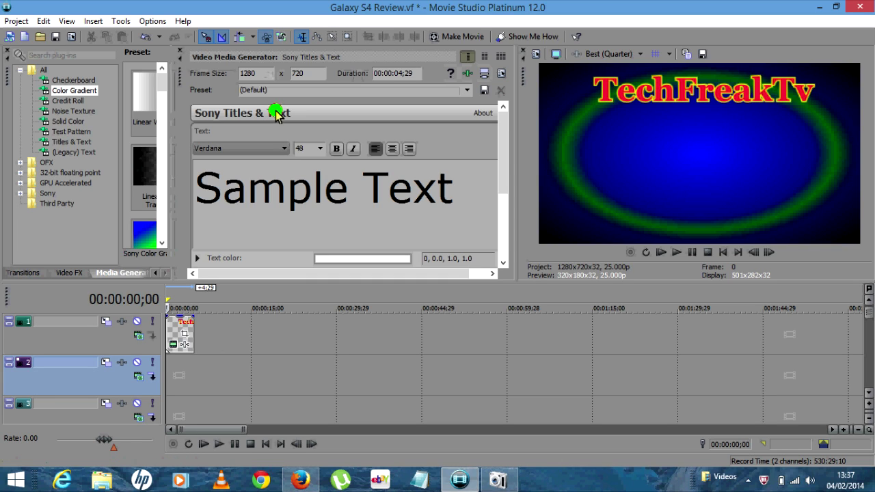
Make the whole sample text of the second track's event bold and centre-aligned.
drag(466, 194, 205, 190)
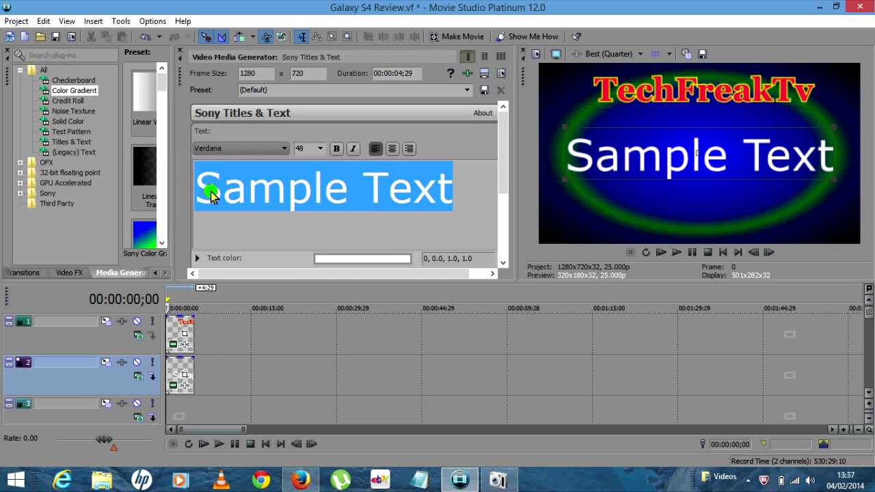
click(337, 149)
click(391, 149)
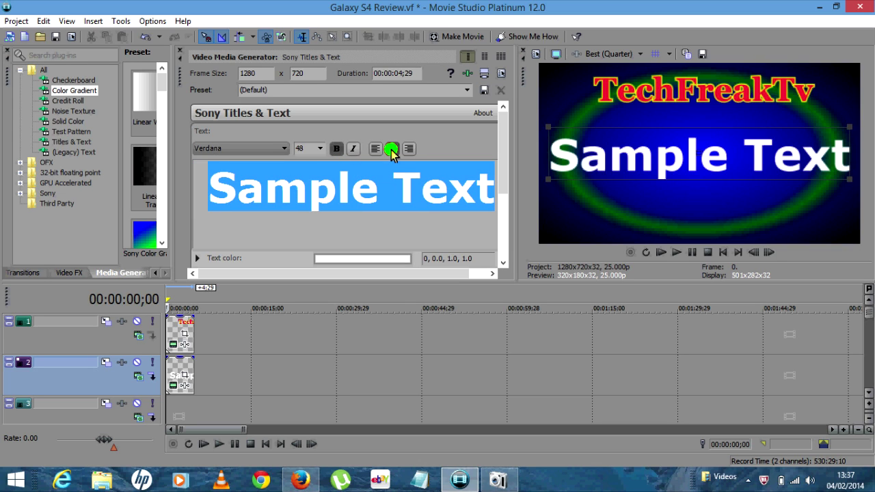
Set the second track's sample text to the Vani font at size 24.
click(282, 149)
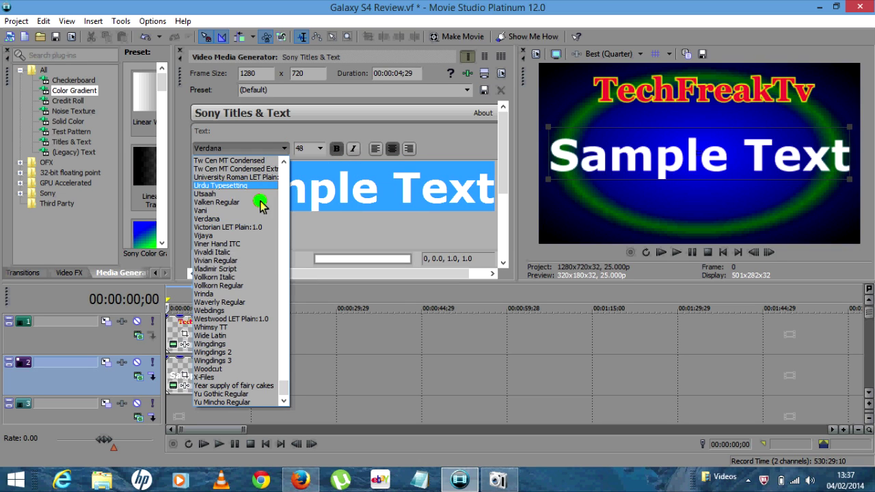
click(250, 211)
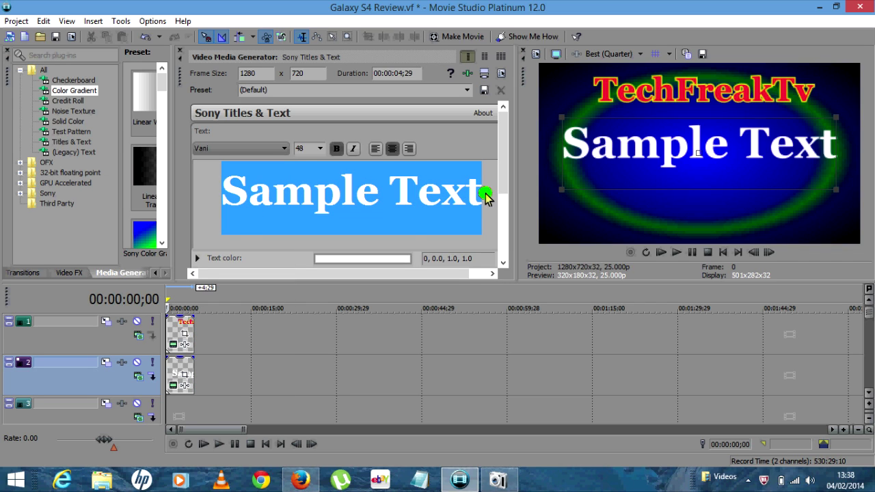
click(319, 148)
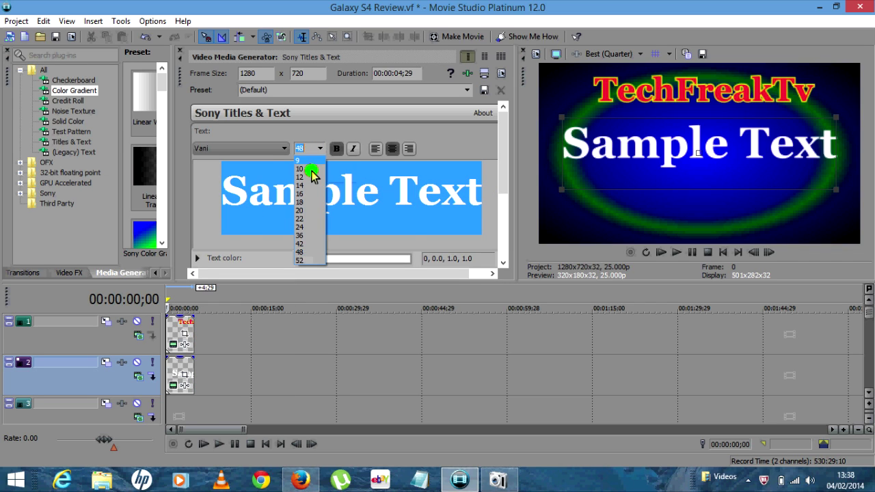
click(301, 227)
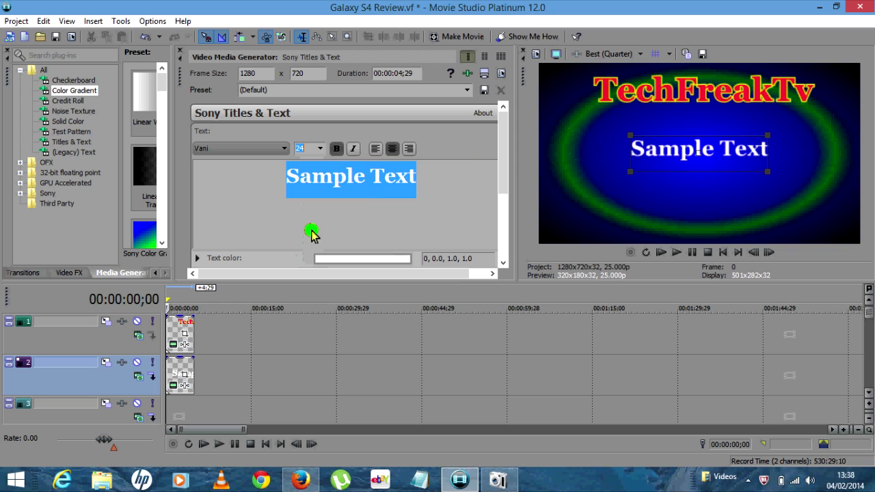
click(456, 182)
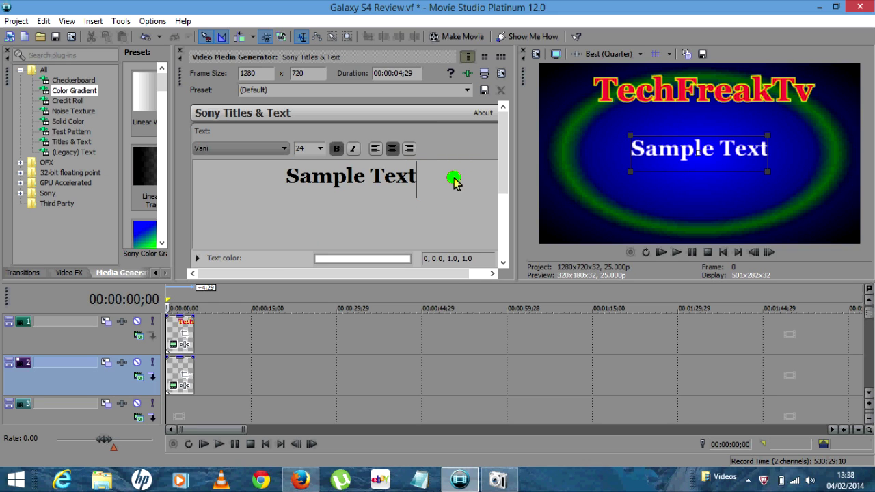
Replace the second track's sample text with "Make Cool Text" and close its generator settings.
key(ctrl+a)
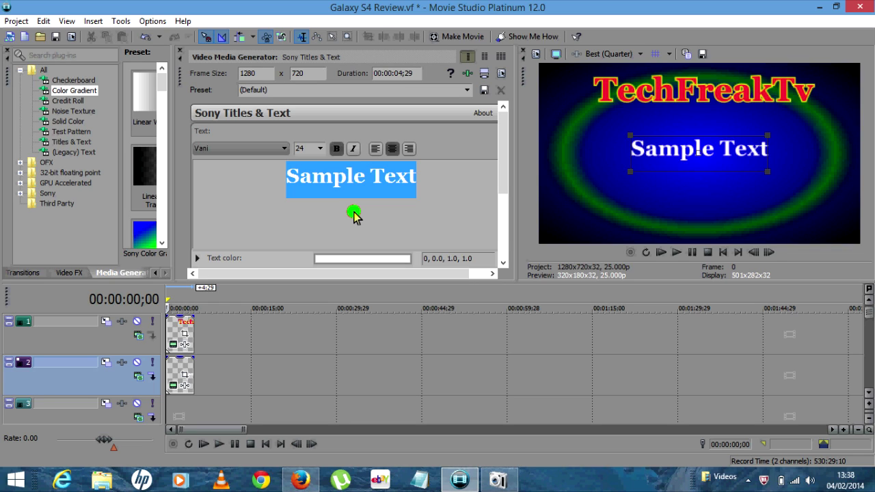
text(Ma)
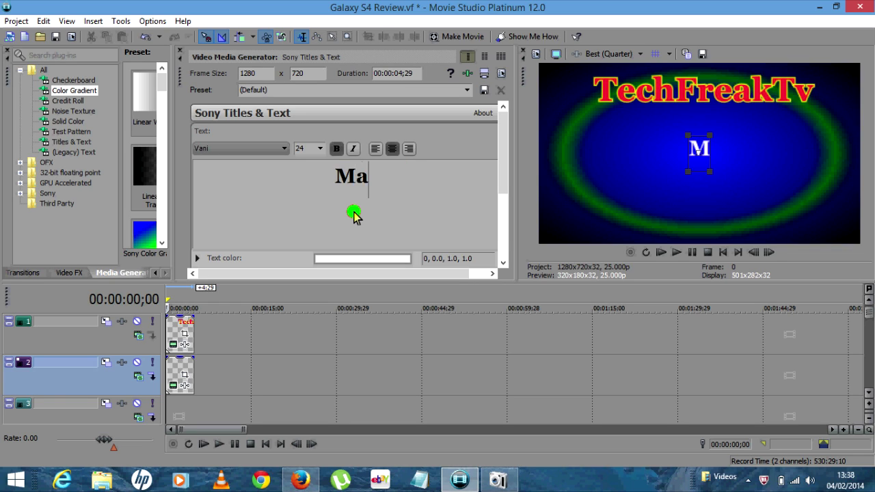
text(ke C)
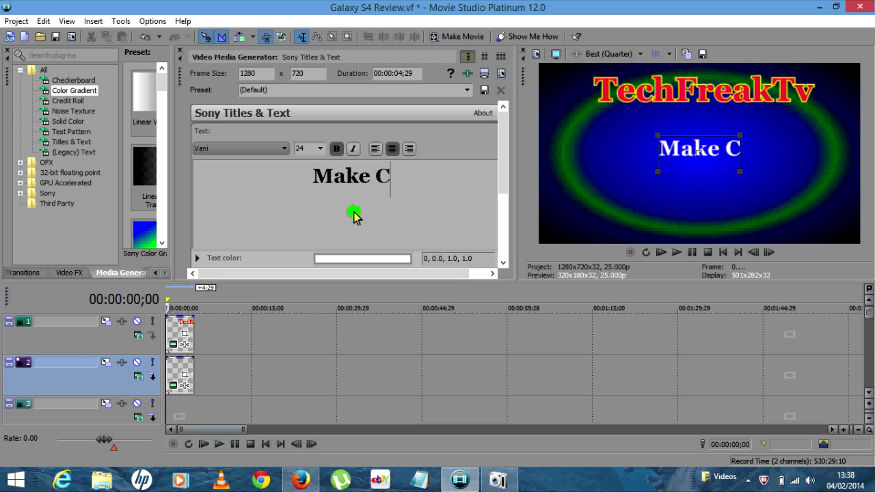
text(ool Text)
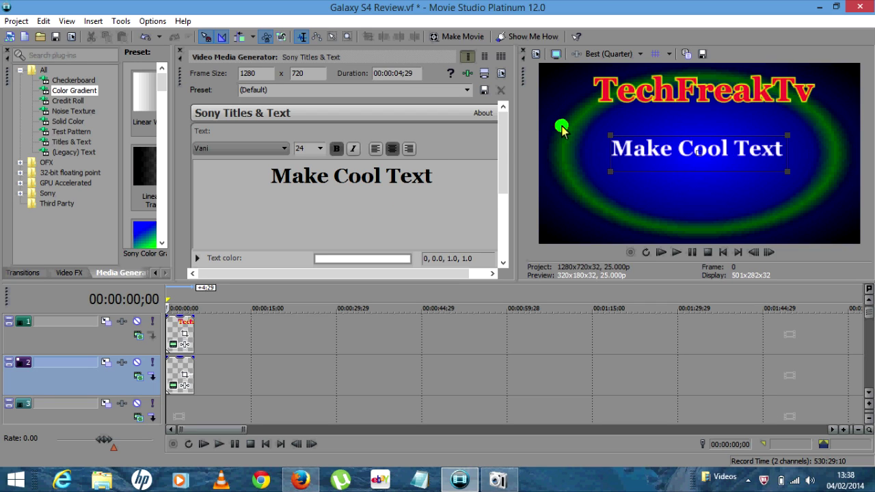
drag(504, 137, 504, 166)
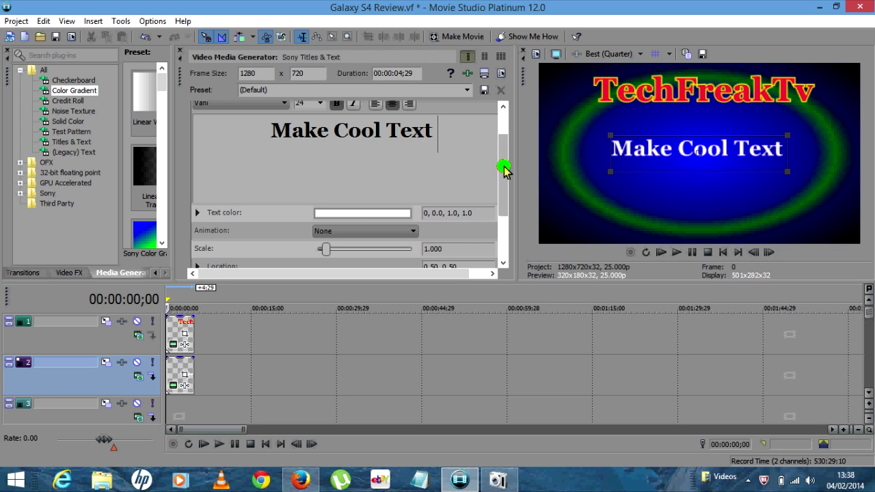
click(176, 53)
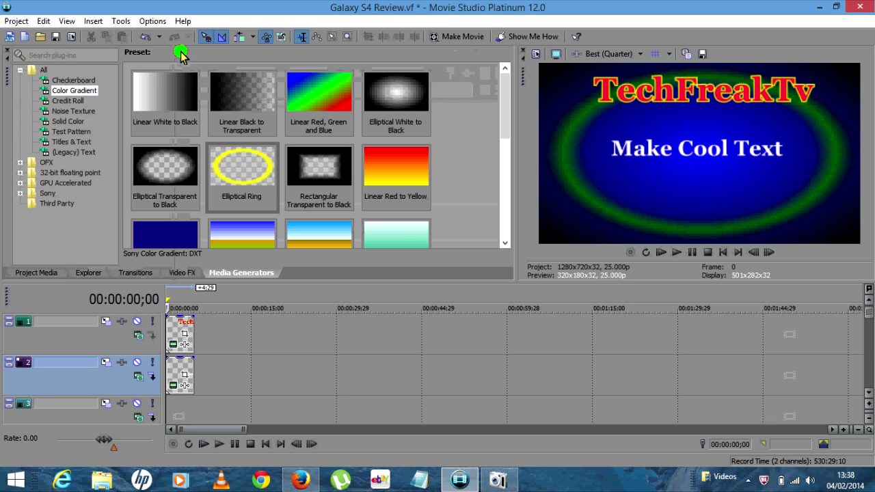
Copy the text colour value from the TechFreakTv title's generator settings and close them.
click(173, 347)
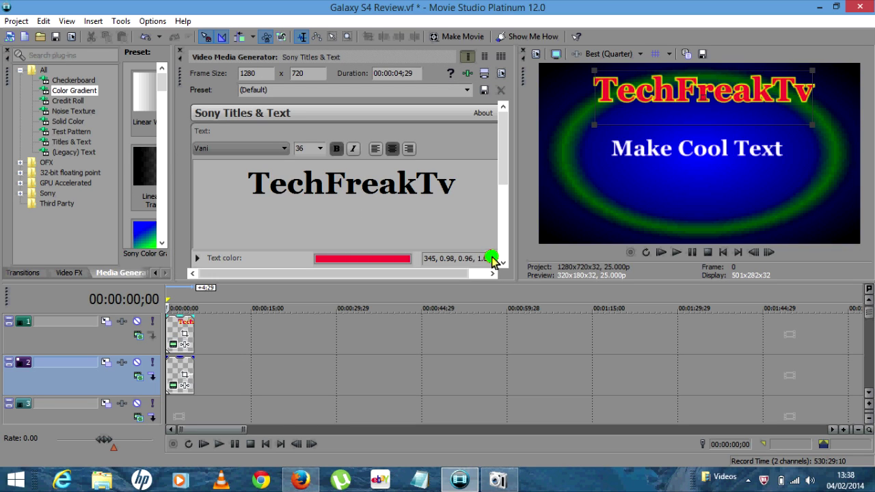
drag(494, 259, 427, 264)
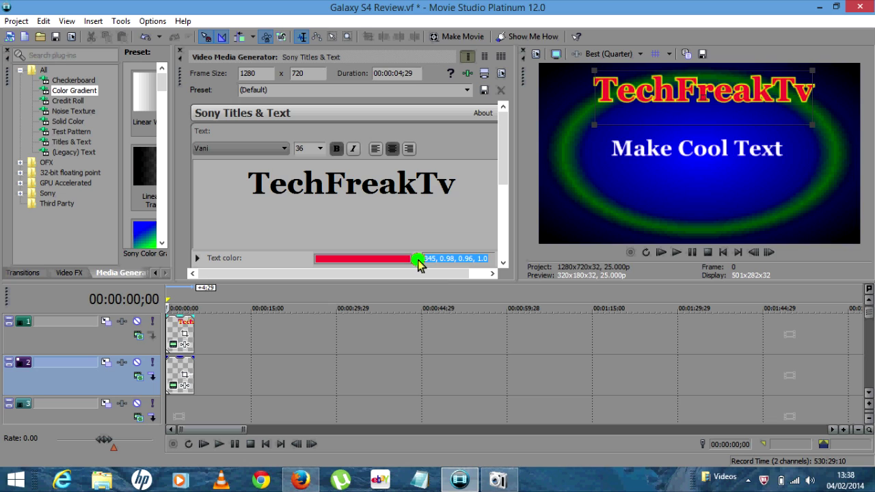
right_click(441, 261)
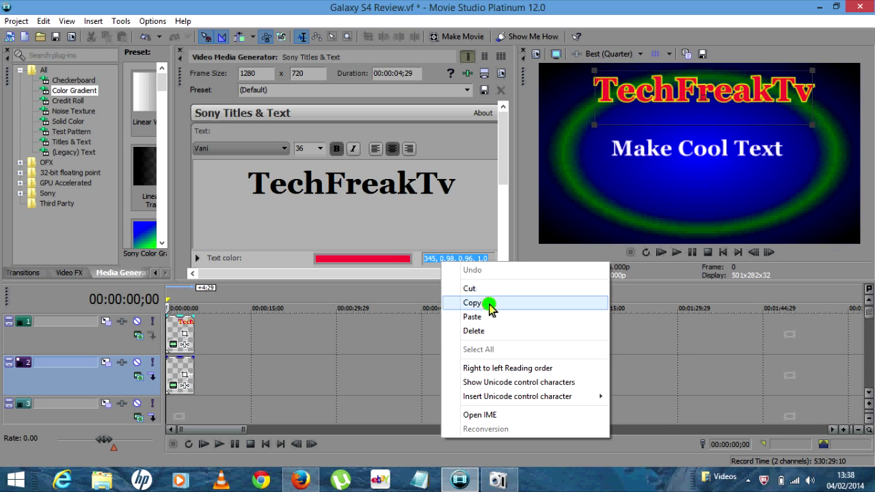
click(488, 302)
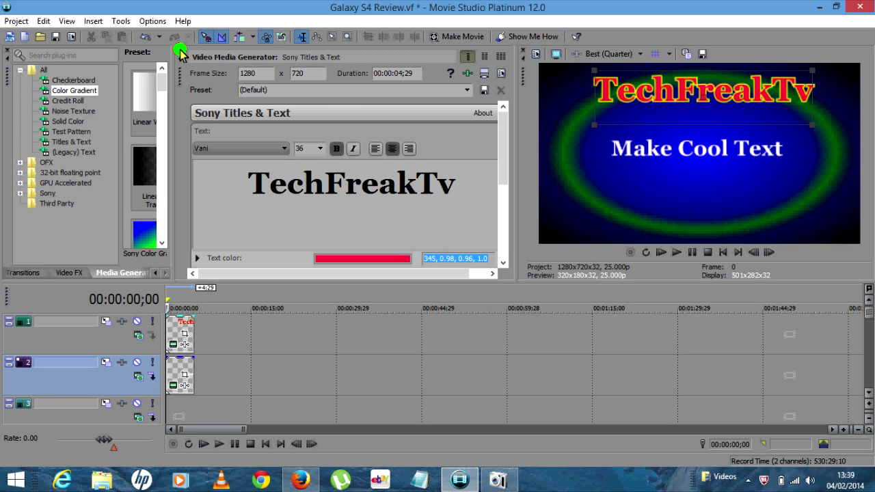
click(180, 52)
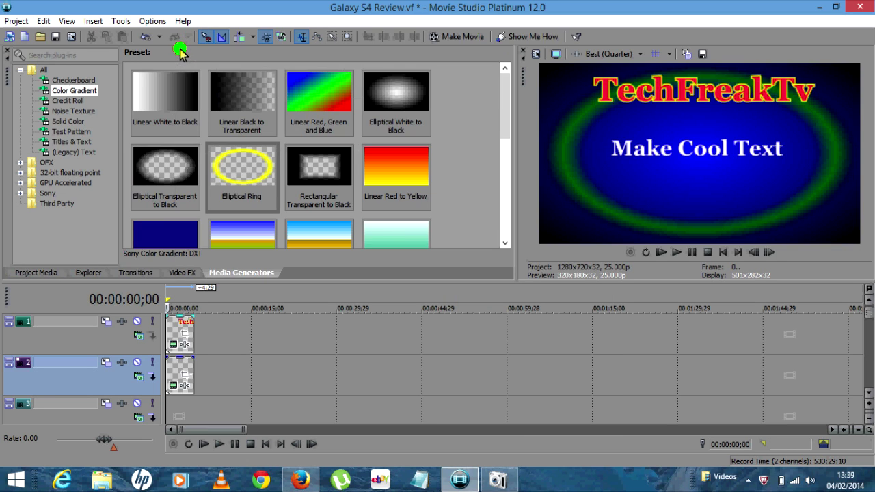
Paste the copied colour value 345, 0.98, 0.96, 1.0 as the text colour of the Make Cool Text title.
click(175, 388)
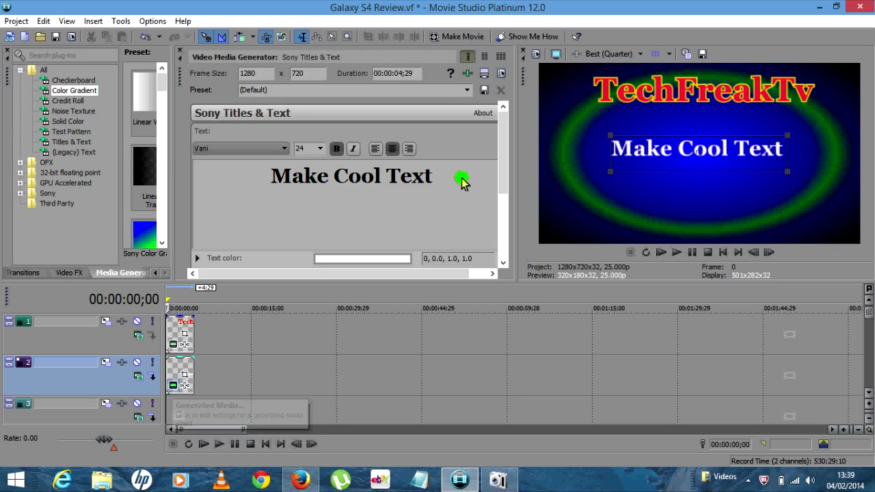
drag(440, 179, 267, 182)
drag(475, 260, 422, 264)
right_click(445, 260)
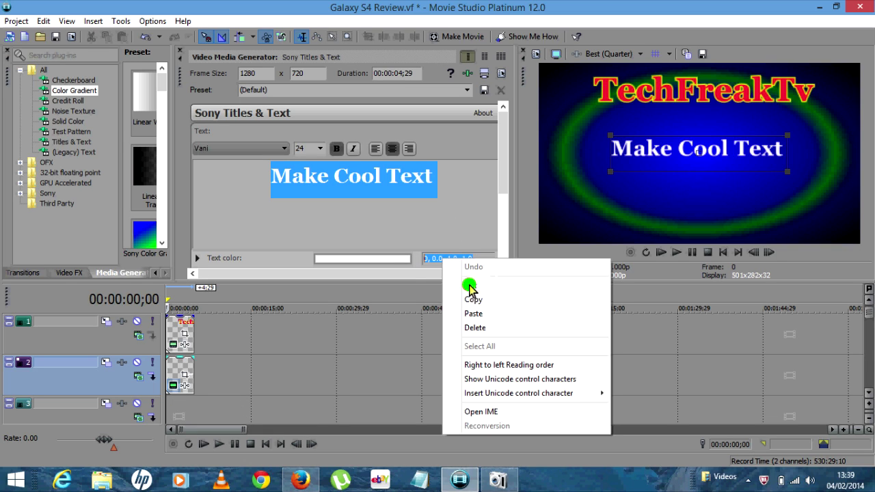
click(489, 315)
click(472, 179)
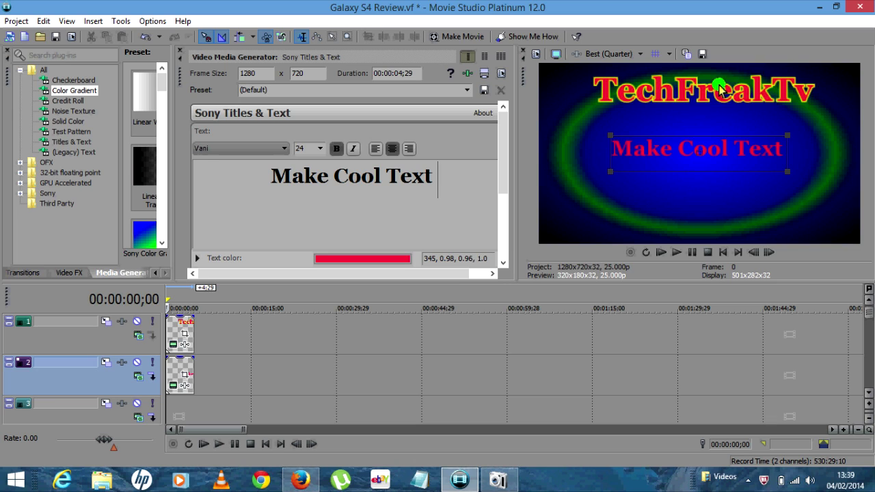
Give the Make Cool Text title an outline about 7.55 wide.
drag(503, 164, 504, 241)
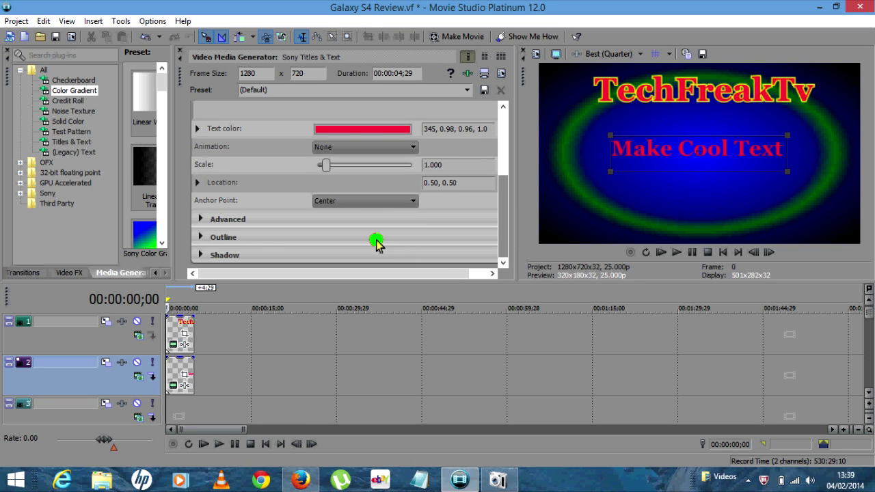
click(198, 243)
drag(504, 189, 508, 222)
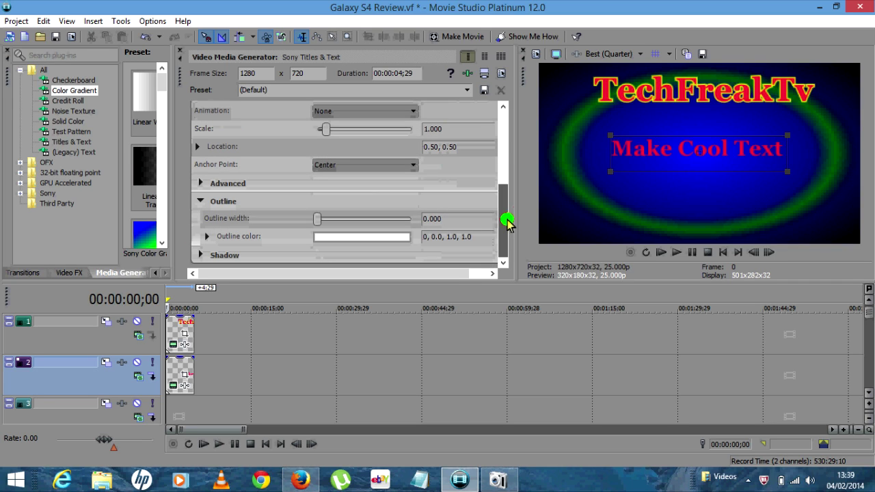
click(357, 219)
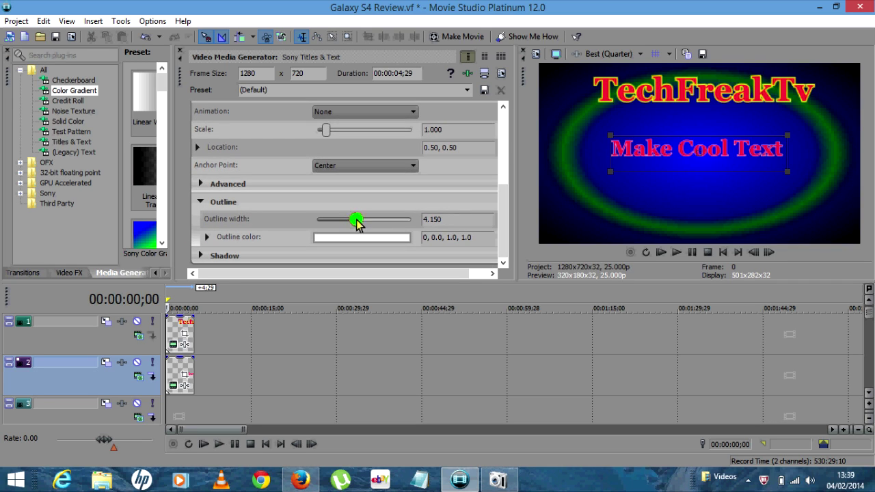
drag(369, 226, 390, 225)
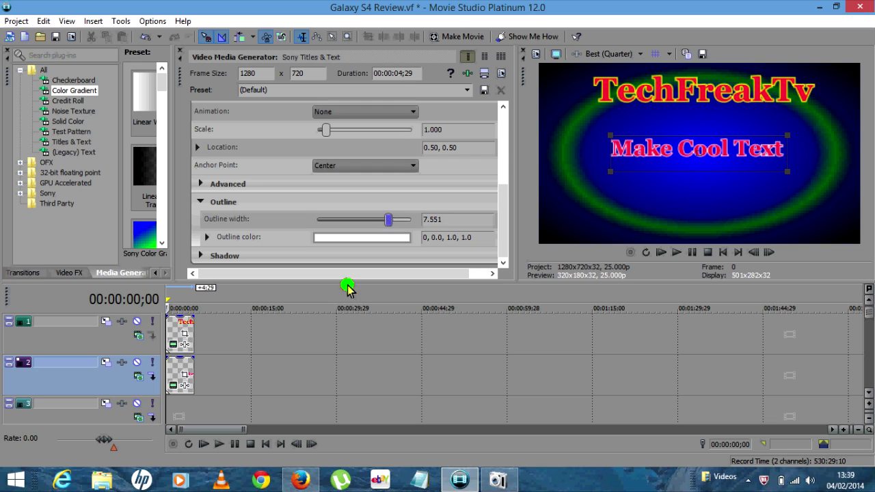
Insert a text media event at the start of the third video track and place its sample text near the bottom of the frame.
click(180, 55)
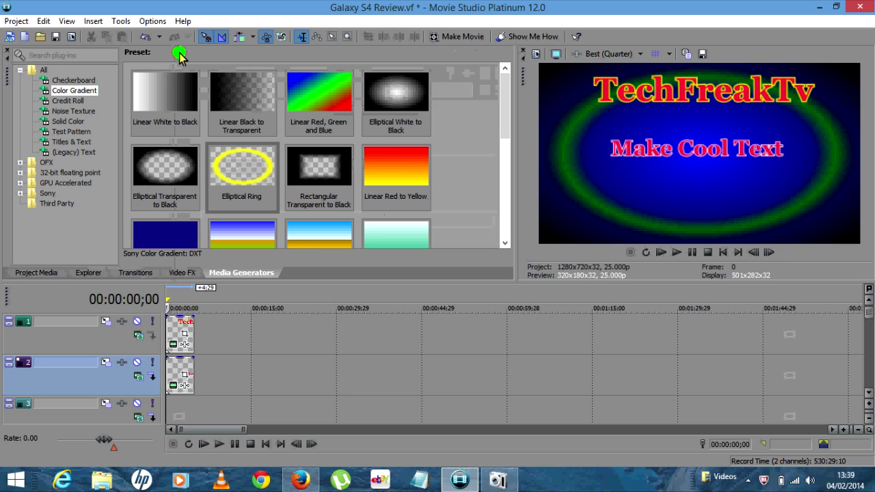
right_click(176, 408)
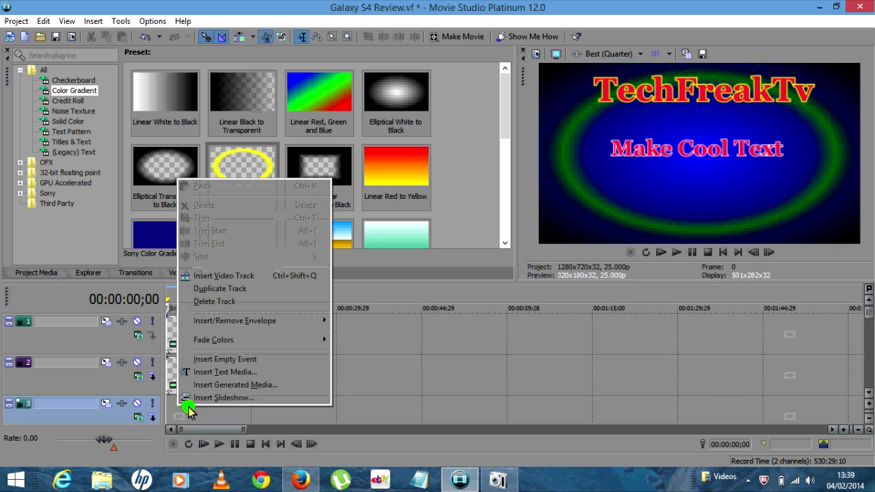
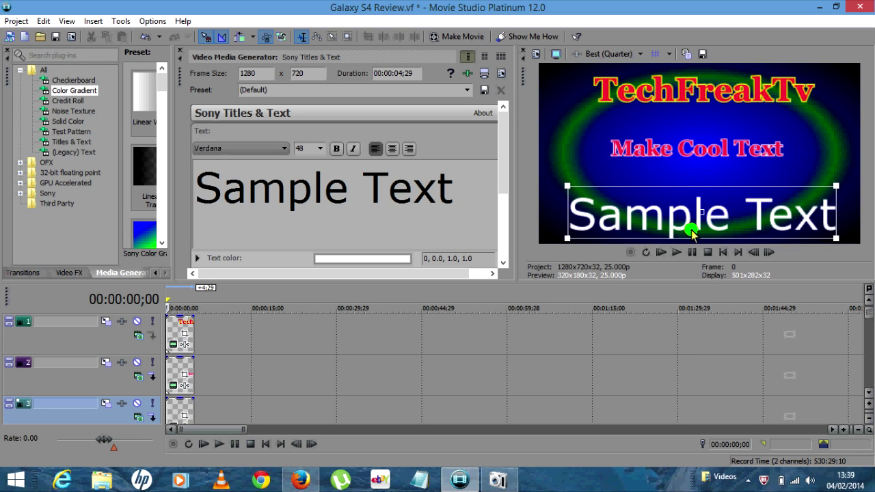
Make the third track's whole sample text bold and centre-aligned, with a font size of 36.
double_click(435, 188)
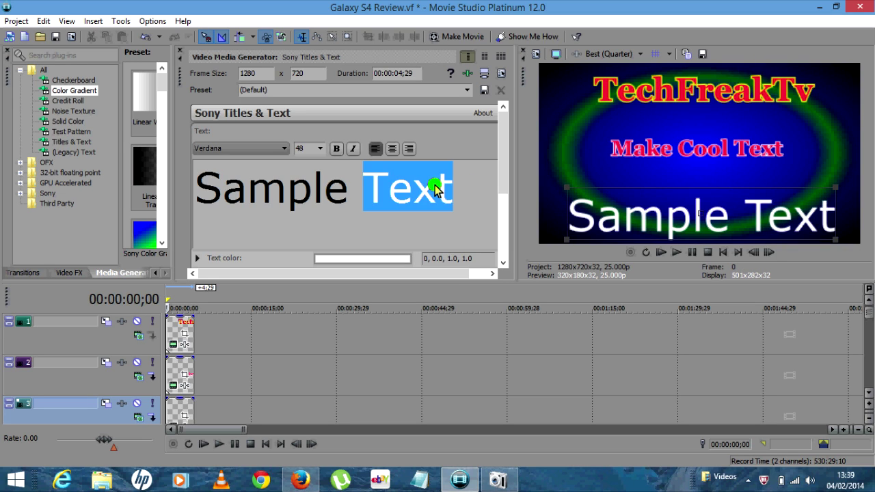
drag(436, 188, 251, 180)
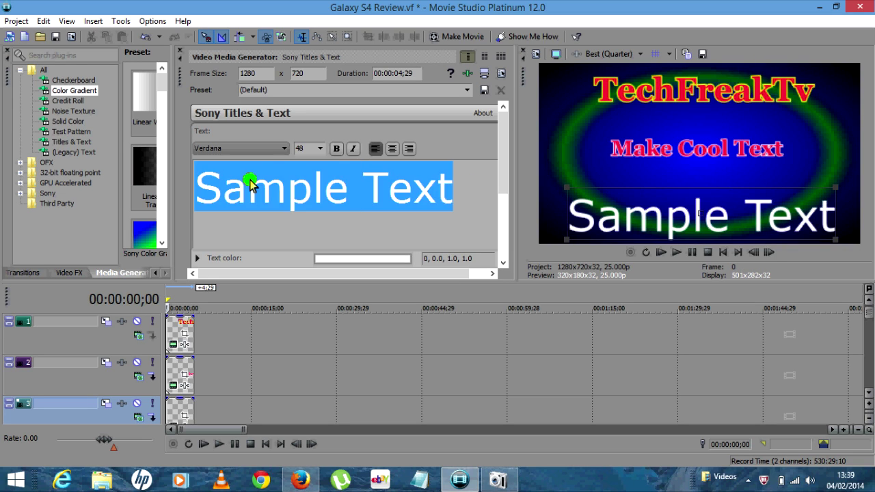
click(337, 150)
click(392, 150)
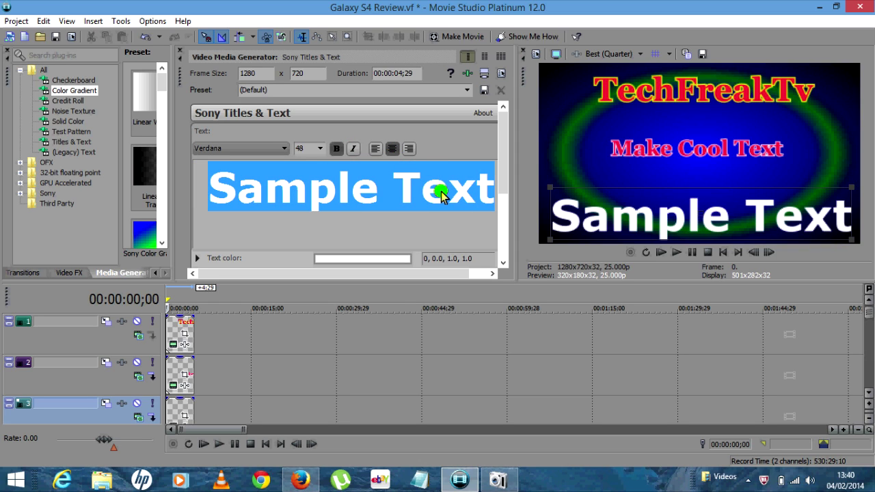
click(319, 148)
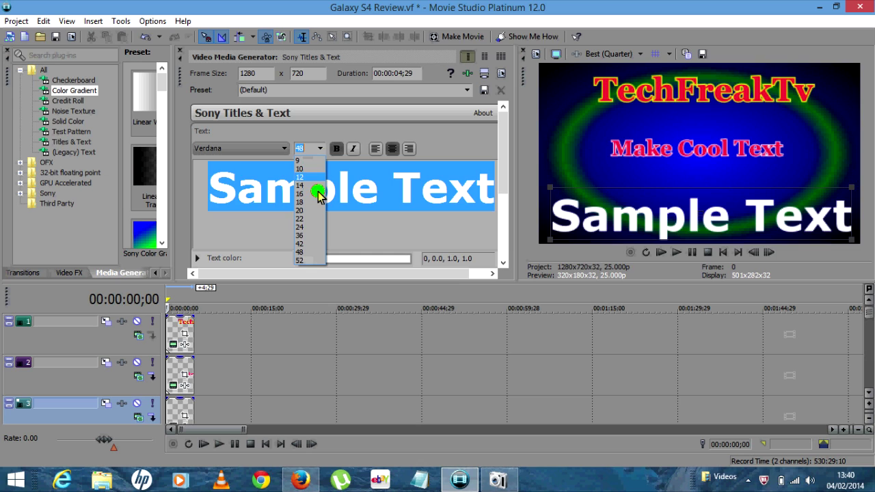
click(301, 235)
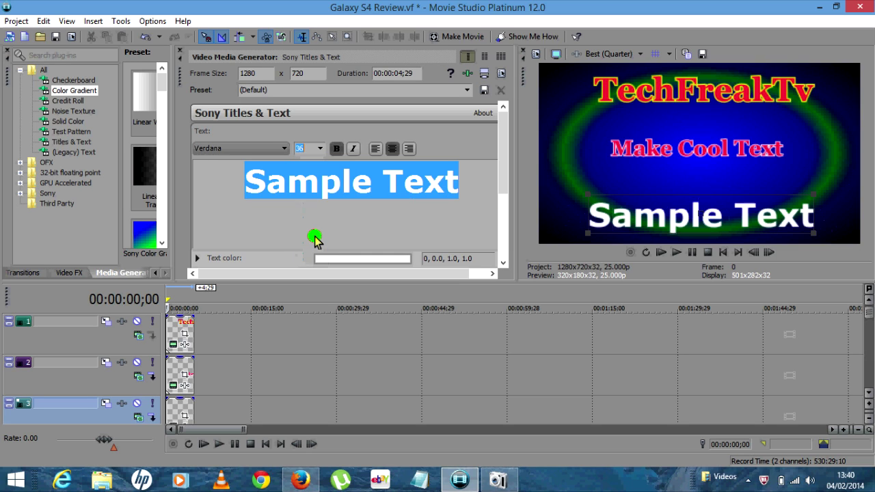
Change the font of the third track's sample text to Vani, leaving the whole text selected.
click(465, 193)
drag(469, 180, 185, 180)
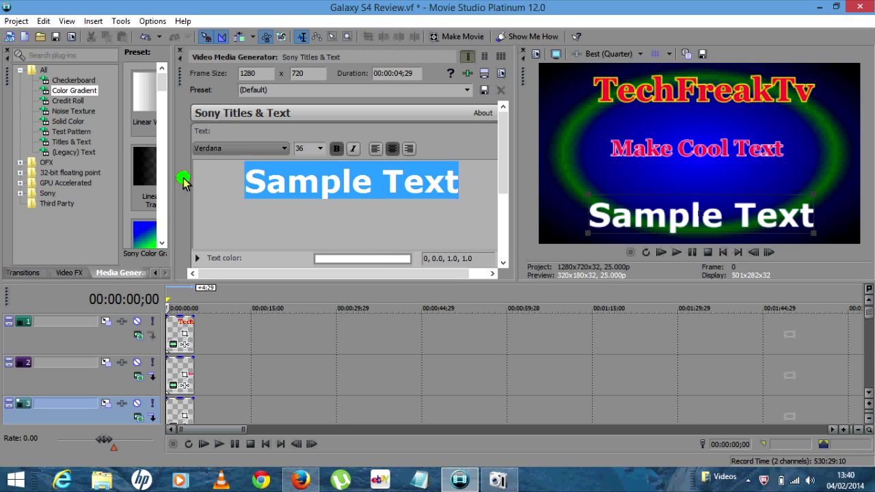
click(283, 150)
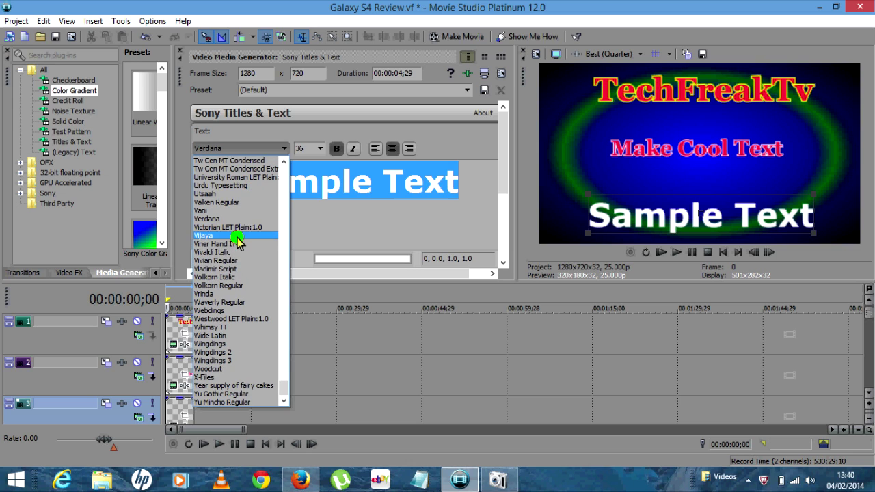
click(235, 211)
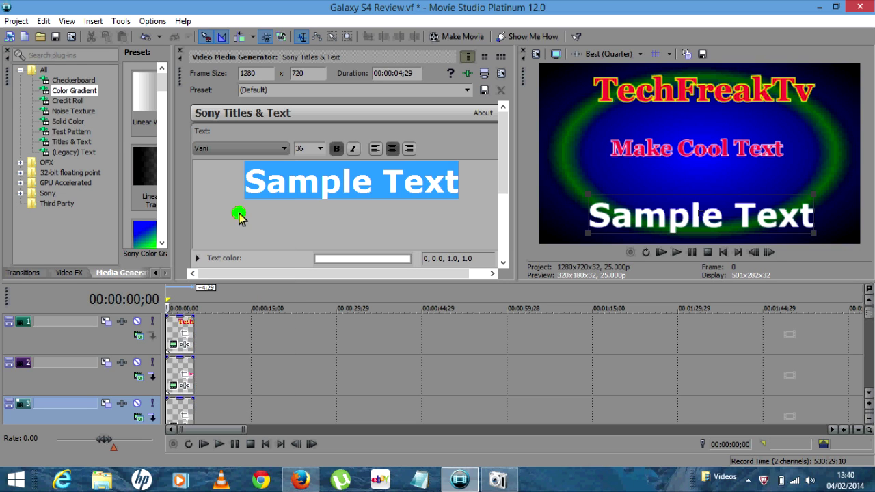
click(478, 181)
drag(475, 181, 187, 182)
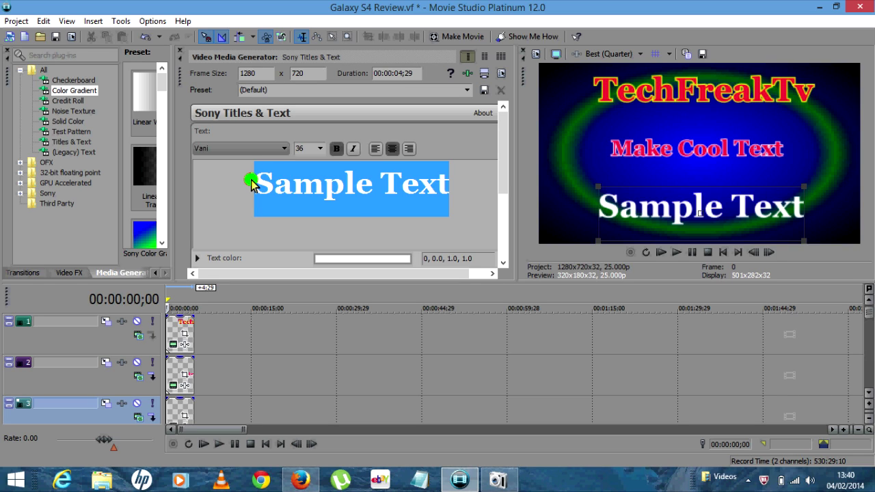
Replace the third track's sample text with "With Movie Studio".
text(Wit)
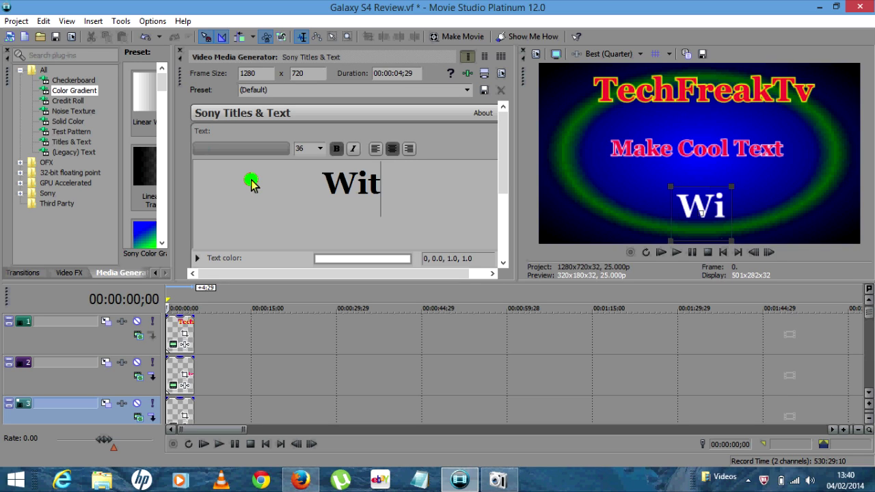
text(h Mov)
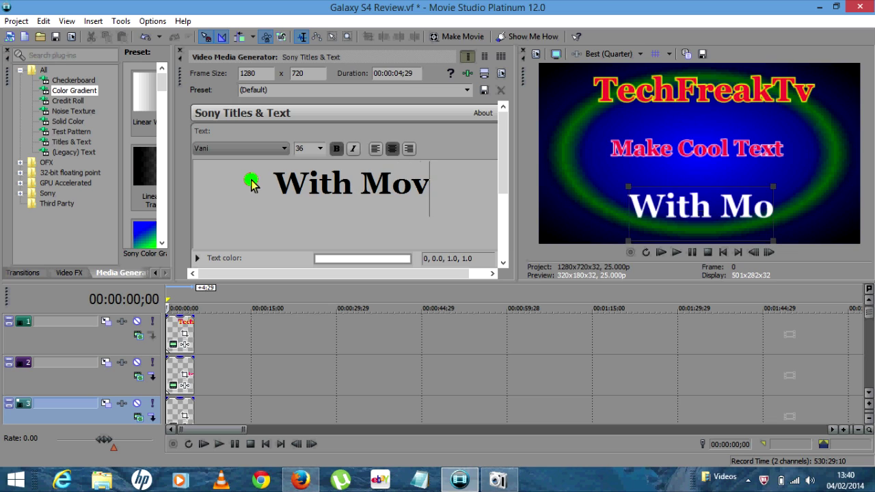
text(ie )
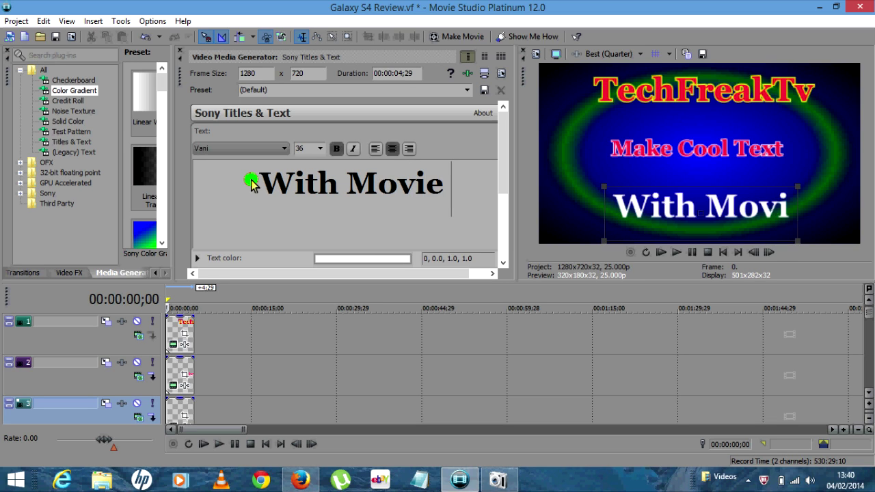
text(Sti)
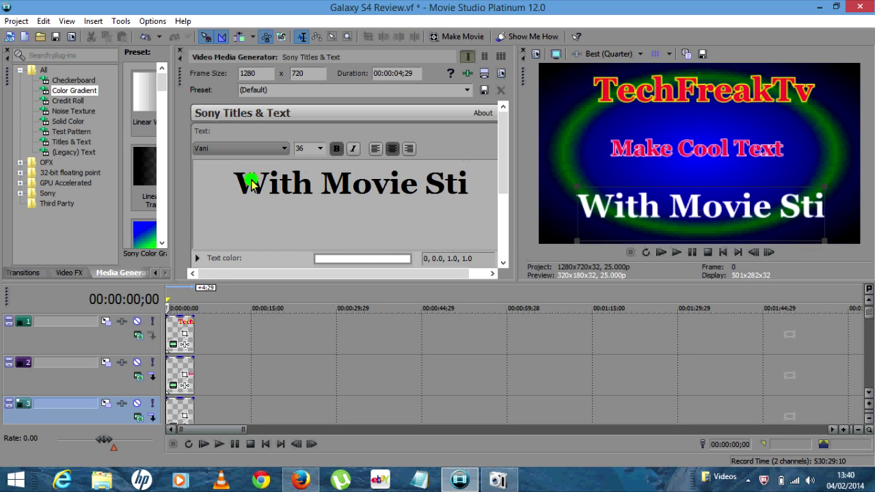
key(BackSpace)
text(udio)
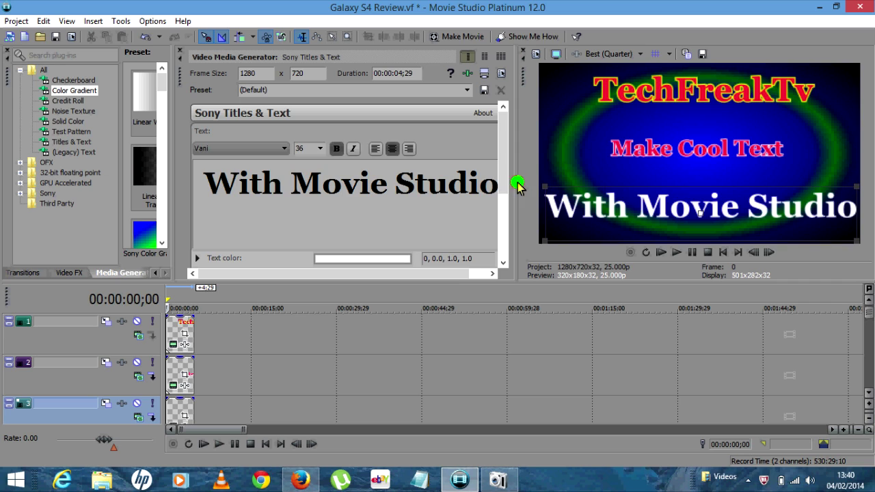
Reduce the whole With Movie Studio text to font size 24.
drag(478, 182, 201, 183)
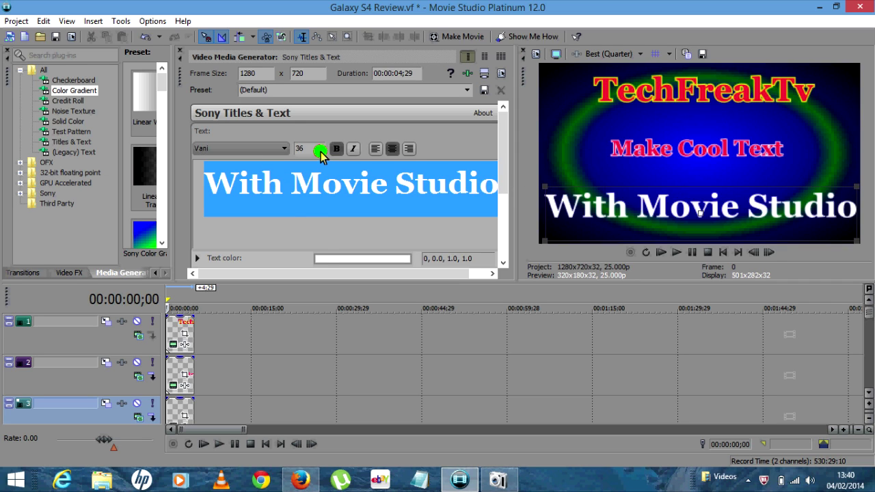
click(320, 150)
click(312, 223)
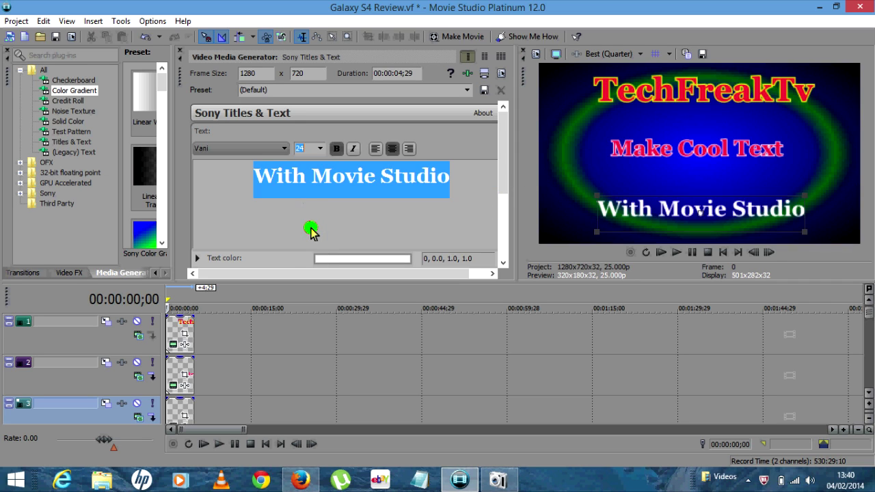
Paste the copied red colour value 345, 0.98, 0.96, 1.0 as the With Movie Studio text colour.
drag(504, 140, 415, 189)
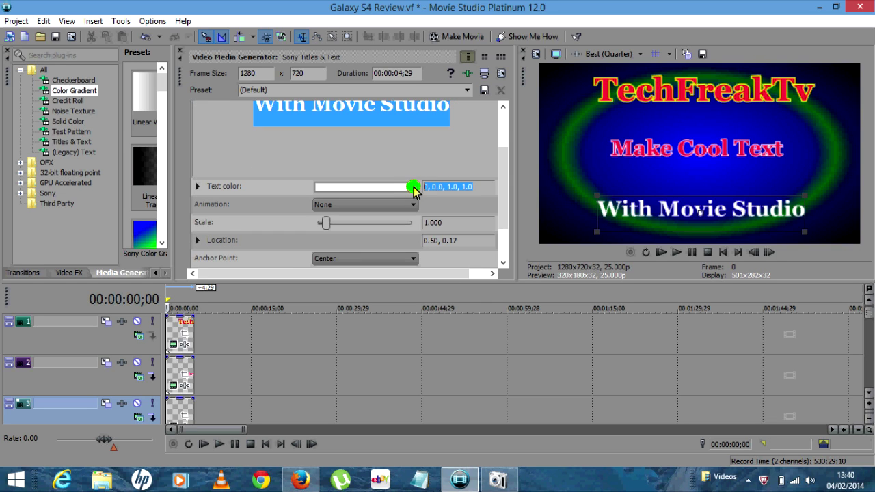
right_click(442, 192)
click(443, 241)
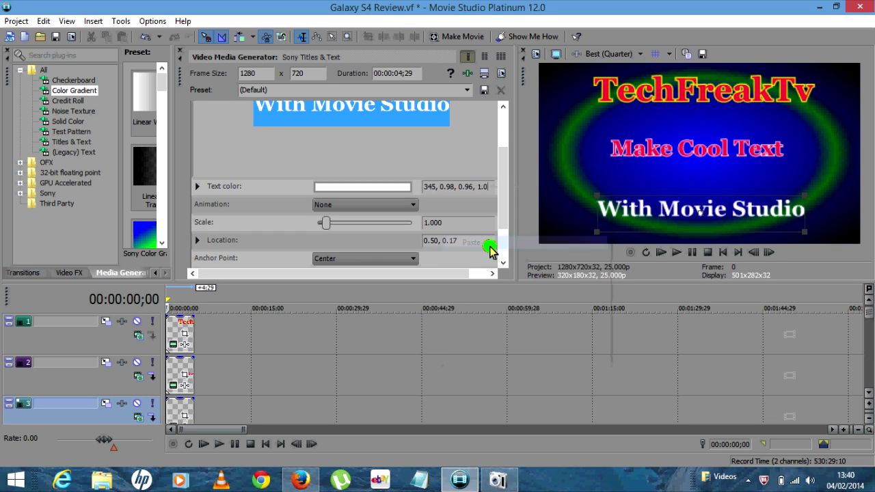
click(471, 120)
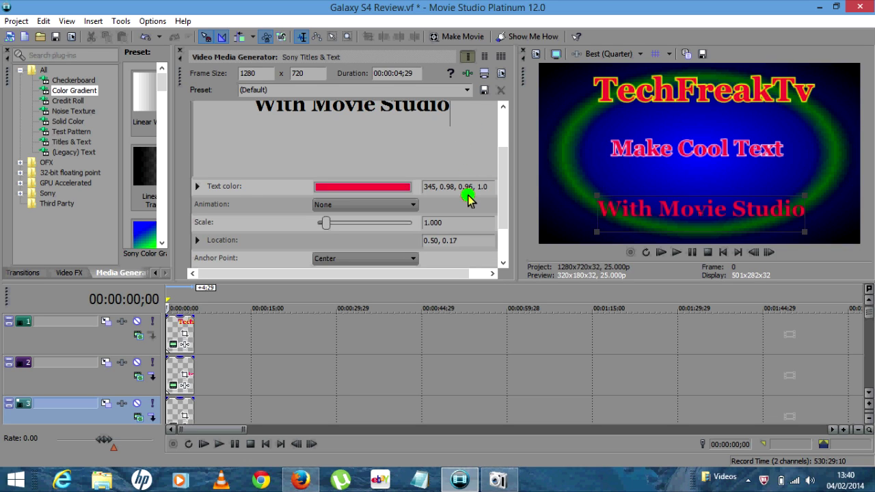
Give the With Movie Studio title an outline about 7.755 wide.
scroll(504, 174, up, 1)
drag(470, 138, 225, 130)
drag(498, 187, 504, 249)
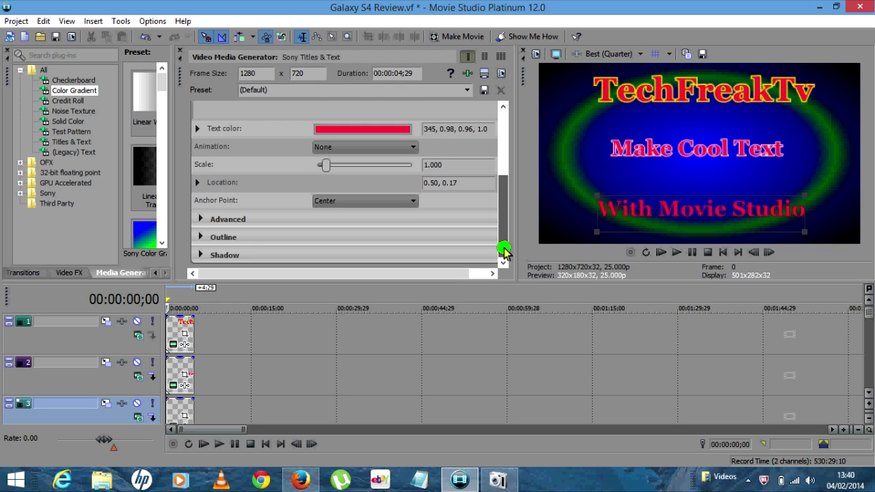
click(201, 237)
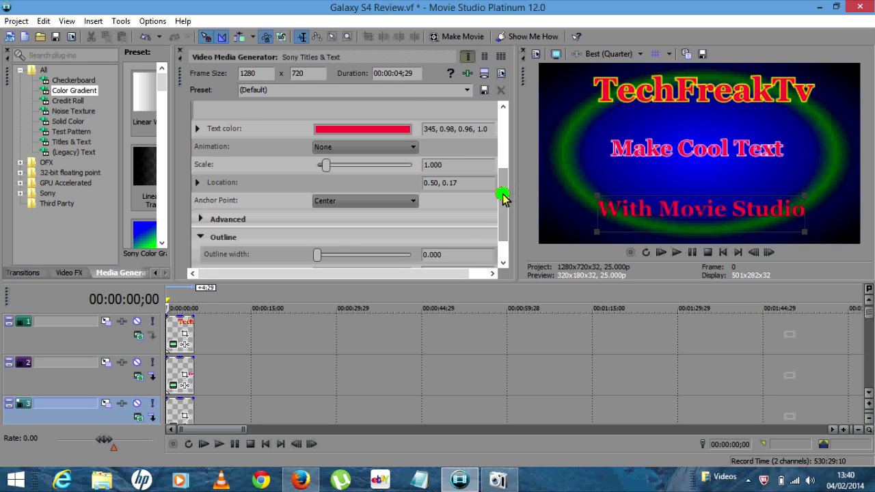
scroll(486, 216, down, 1)
click(372, 221)
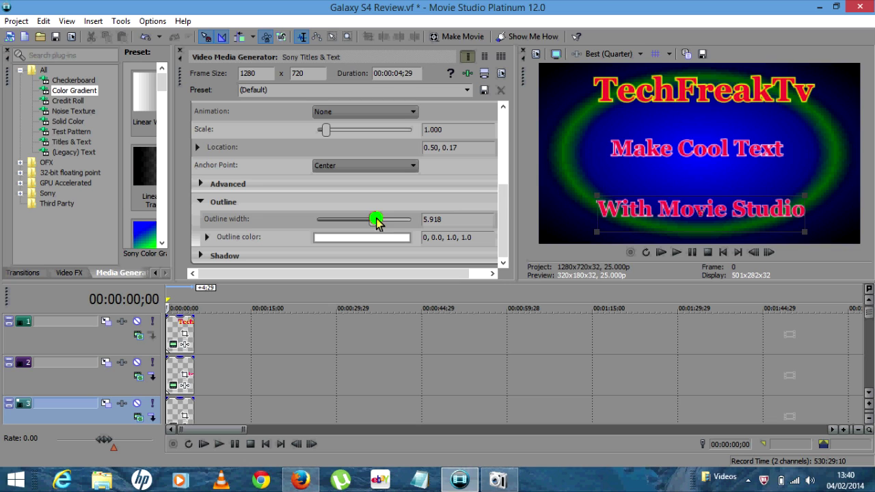
drag(388, 222, 390, 221)
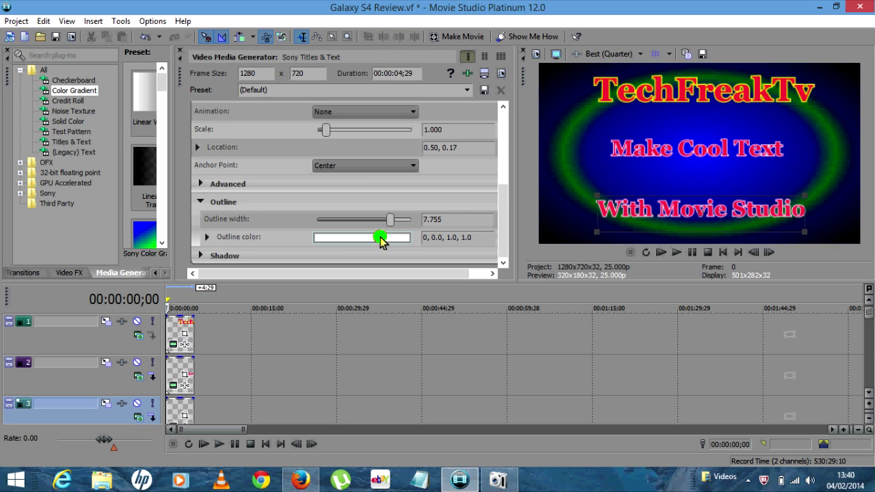
Colour the With Movie Studio outline yellow, about 62, 0.95, 0.96, 1.0, and close the media generator.
click(381, 241)
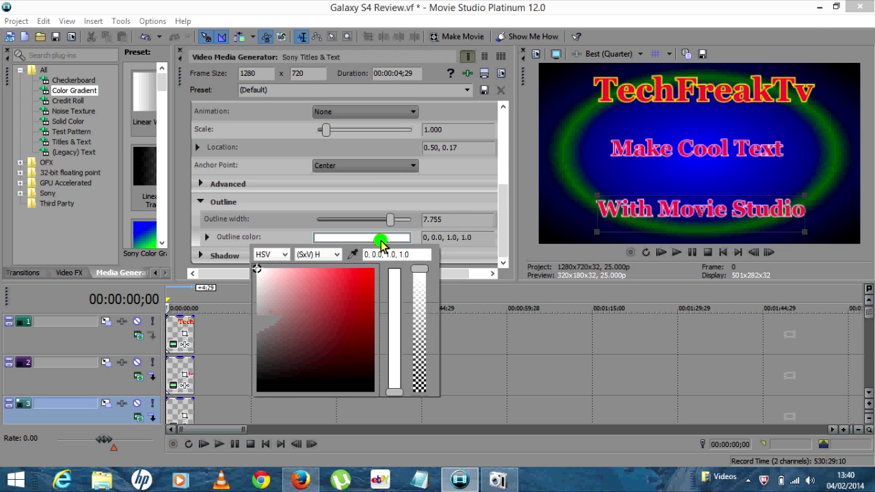
click(369, 275)
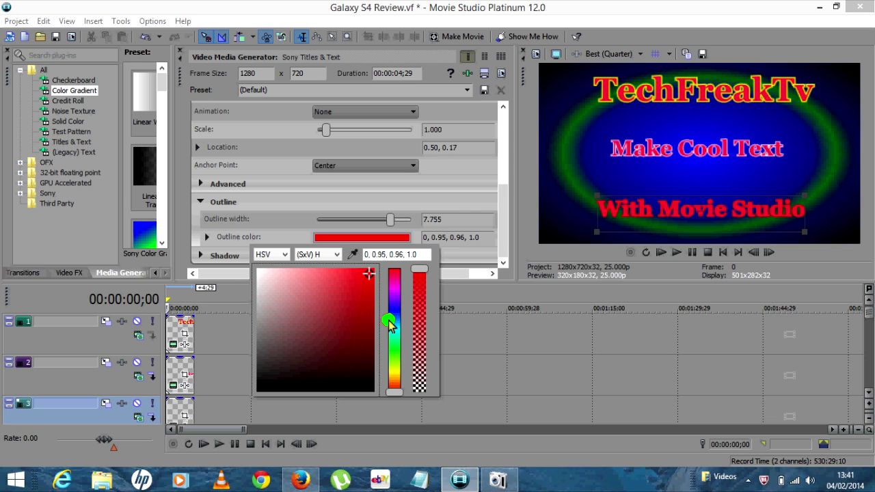
click(395, 375)
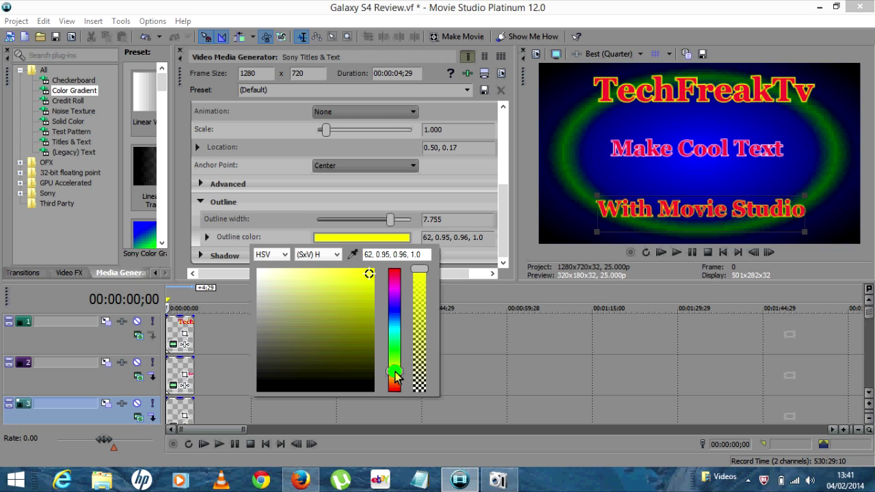
click(391, 220)
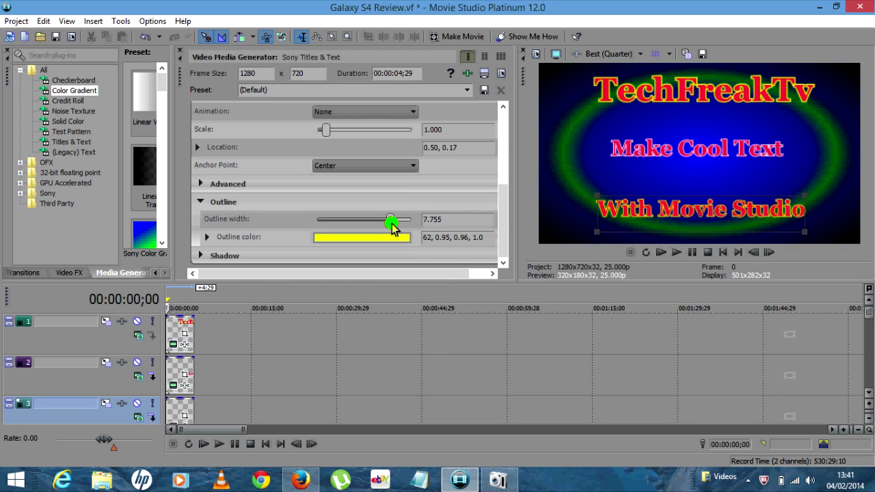
click(181, 55)
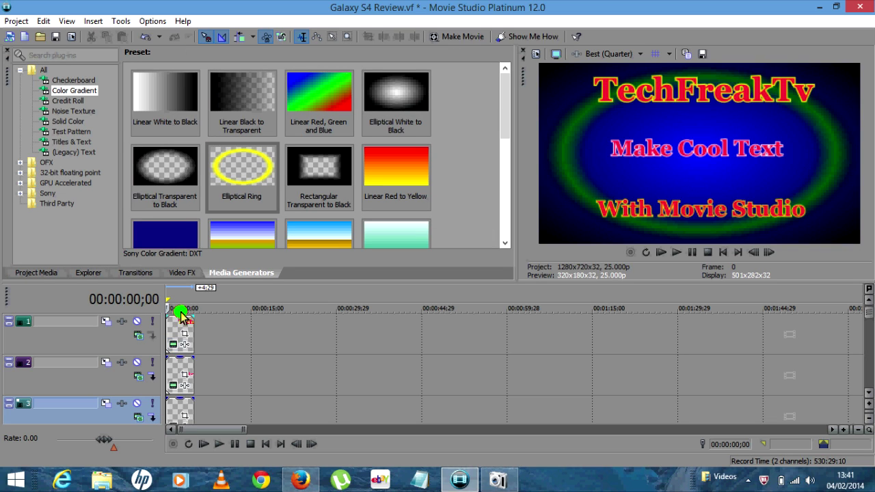
Play the intro from the start to check the three titles, and stop playback.
click(186, 414)
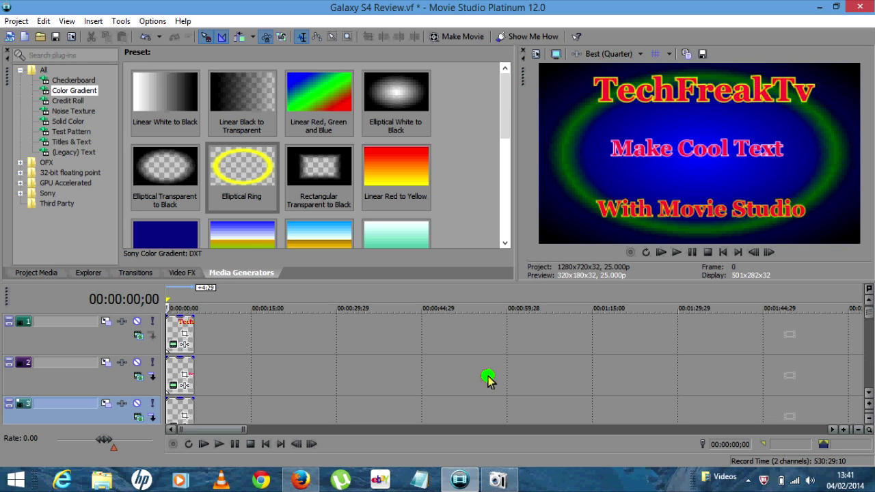
click(676, 252)
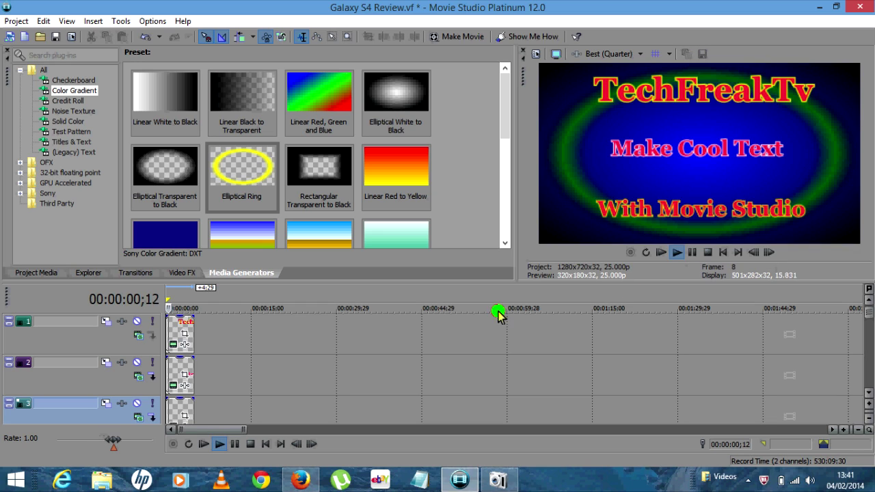
click(708, 253)
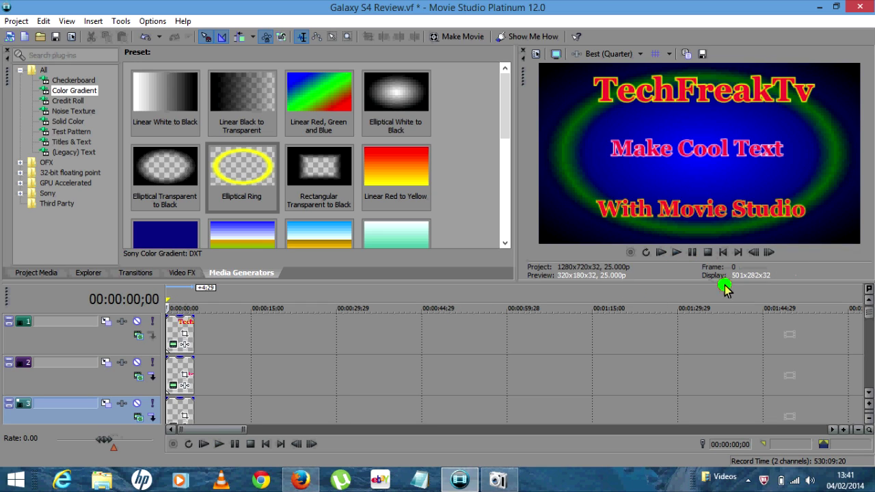
Animate the TechFreakTv event's pan/crop from a frame about 209 wide at the start to about 1,267 wide at 00:00:00;14.
click(185, 335)
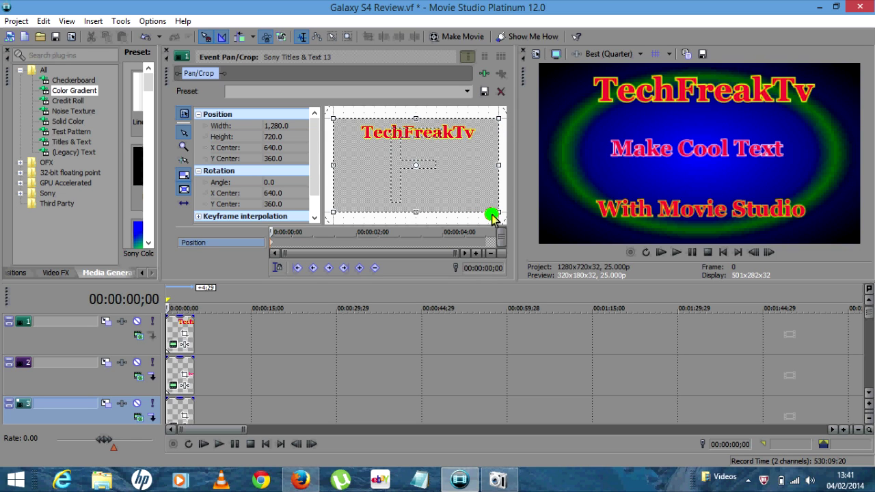
mouse_move(500, 216)
mouse_down()
mouse_move(480, 201)
mouse_move(492, 208)
mouse_up()
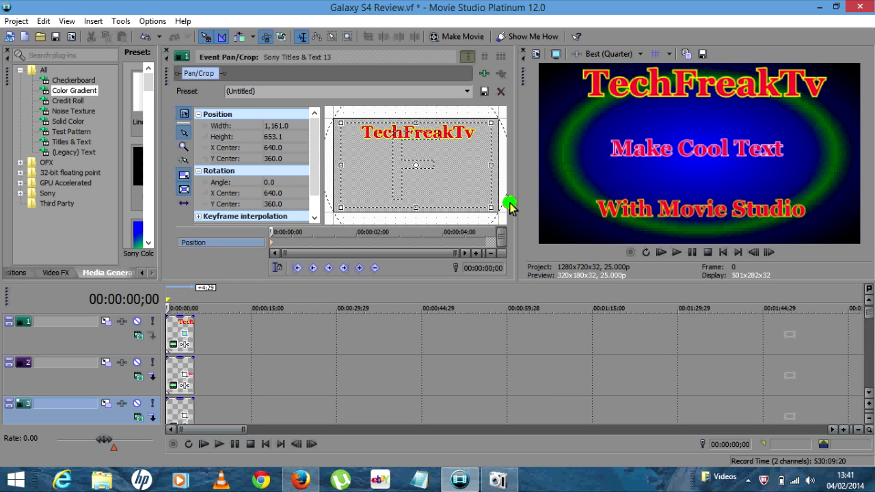
drag(491, 209, 433, 176)
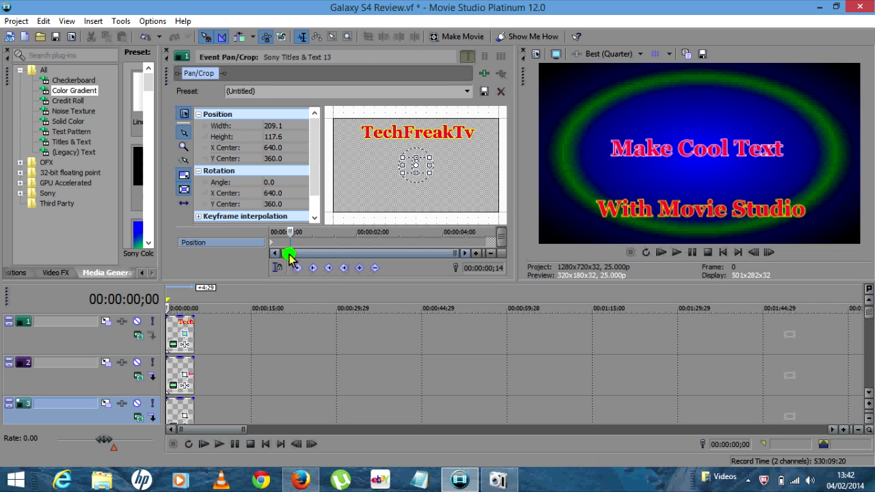
drag(431, 176, 508, 216)
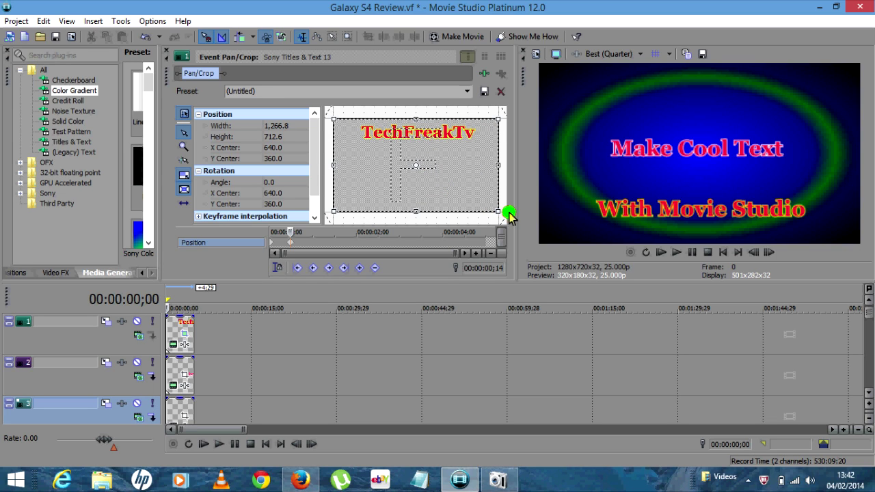
click(169, 53)
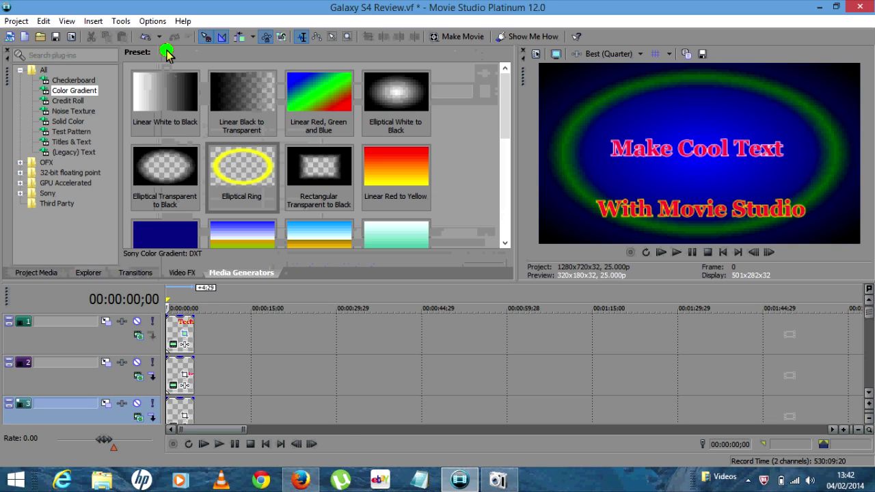
Check the TechFreakTv title's zoom animation at the start and at several points along its event.
click(178, 332)
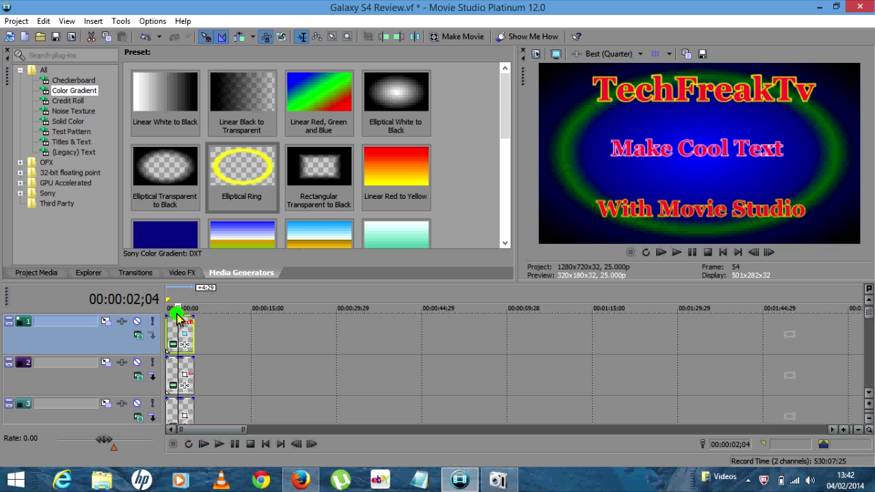
click(175, 308)
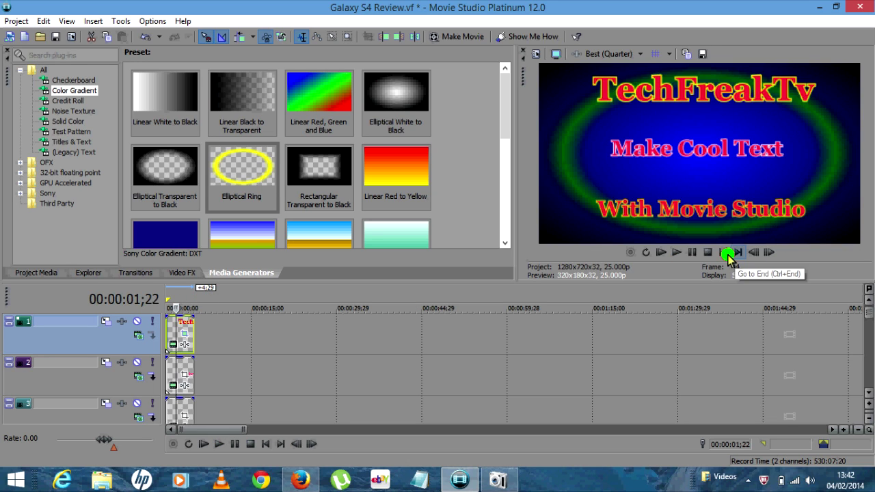
click(723, 253)
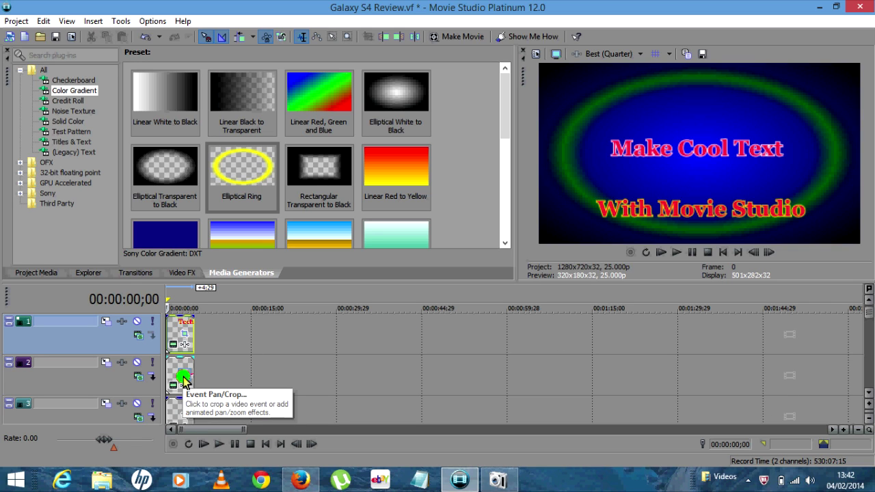
click(173, 329)
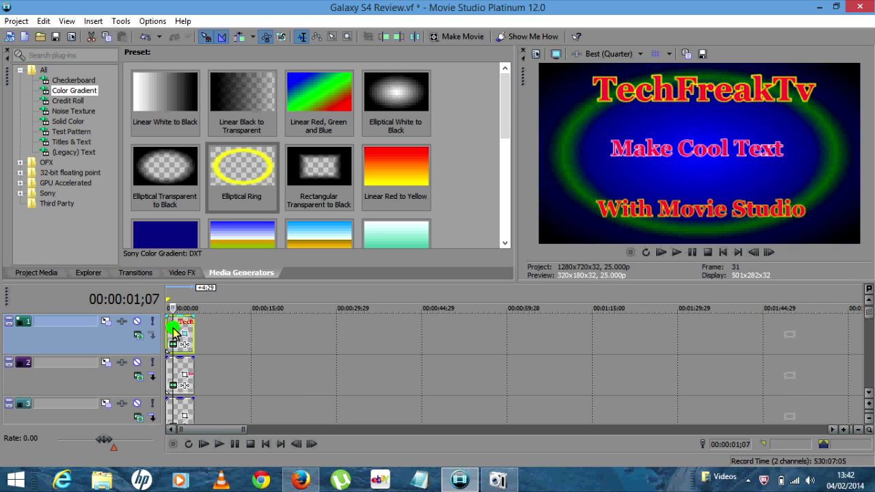
Animate the Make Cool Text event's pan/crop from a frame about 0.9 wide at the start to 1,280 wide at 00:00:00;14.
click(183, 377)
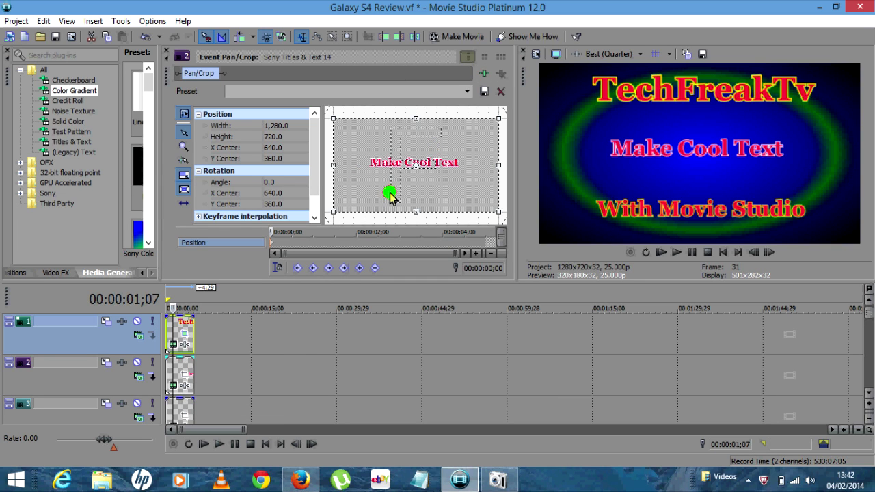
drag(498, 212, 417, 175)
click(294, 245)
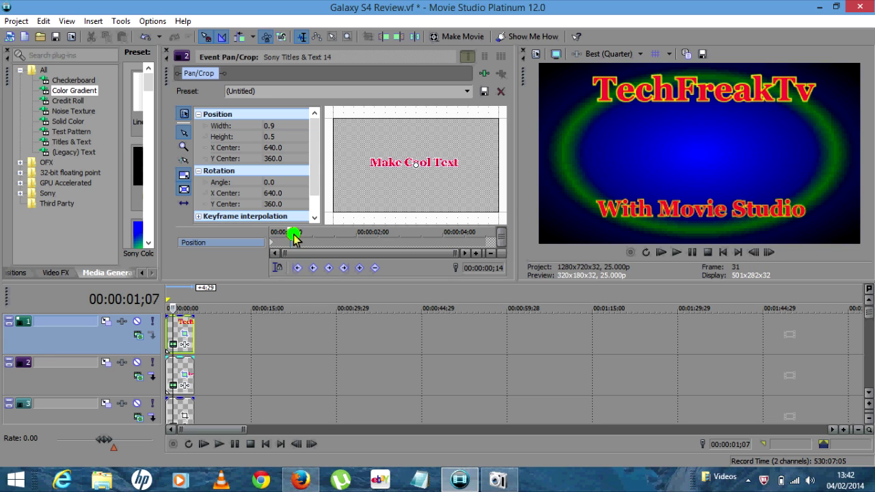
drag(419, 169, 502, 228)
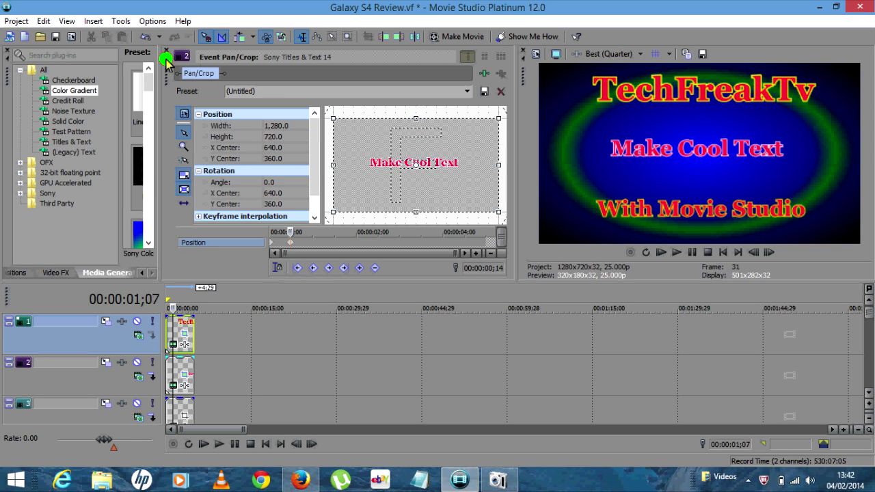
click(167, 55)
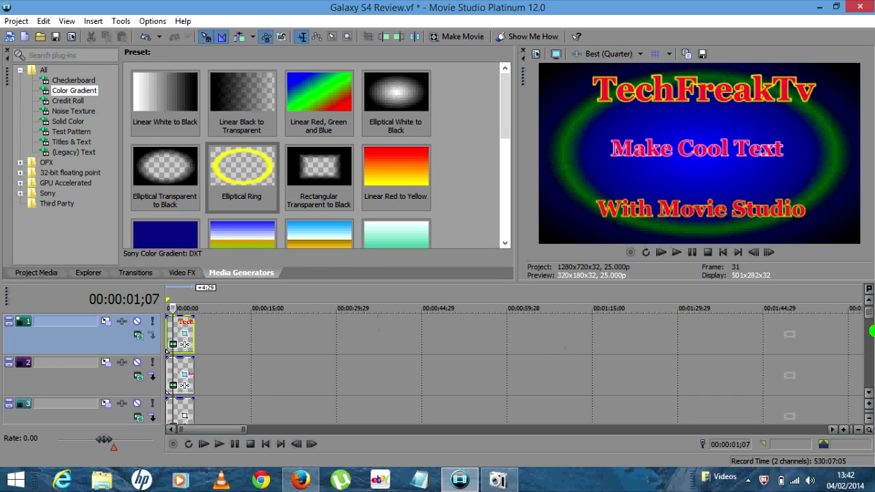
Animate the With Movie Studio event's pan/crop from a frame about 117 wide at the start to about 1,298 wide at 00:00:00;14.
click(870, 398)
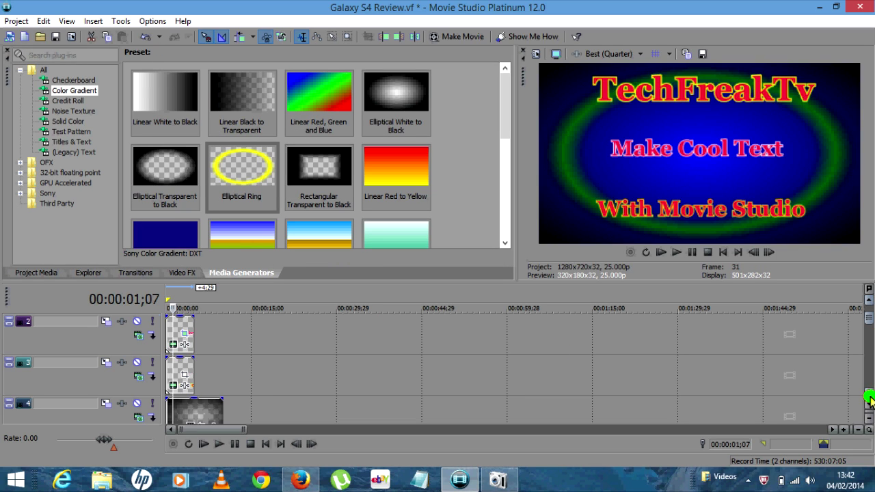
click(186, 377)
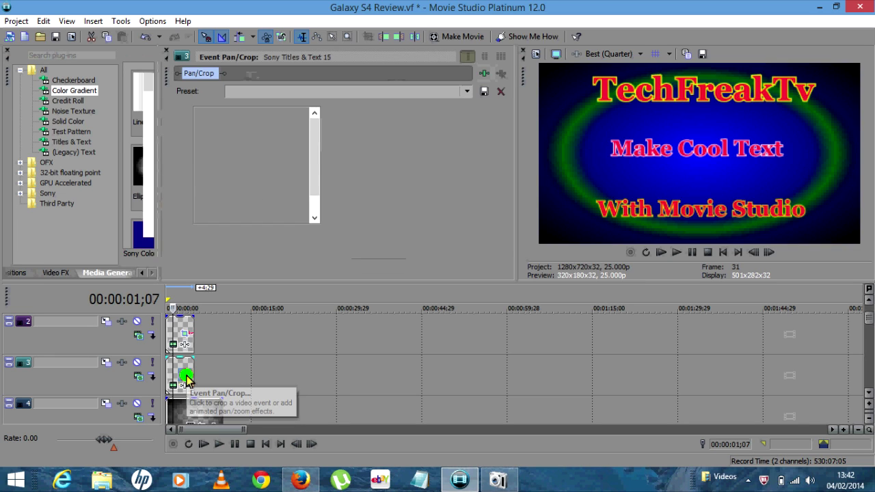
drag(499, 216, 361, 189)
click(287, 244)
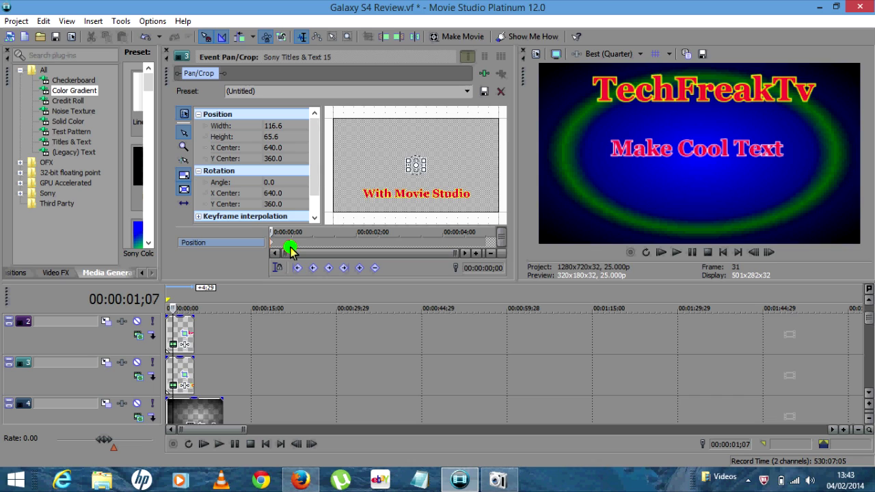
drag(292, 251, 282, 251)
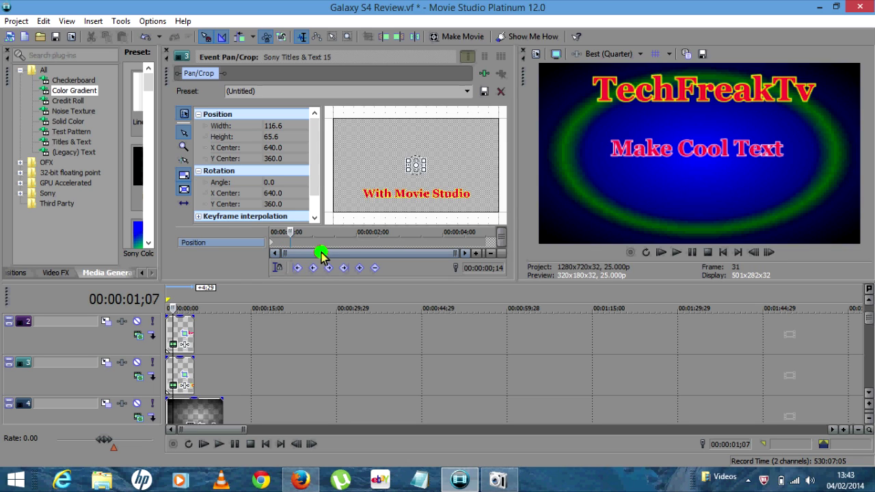
drag(359, 247, 280, 244)
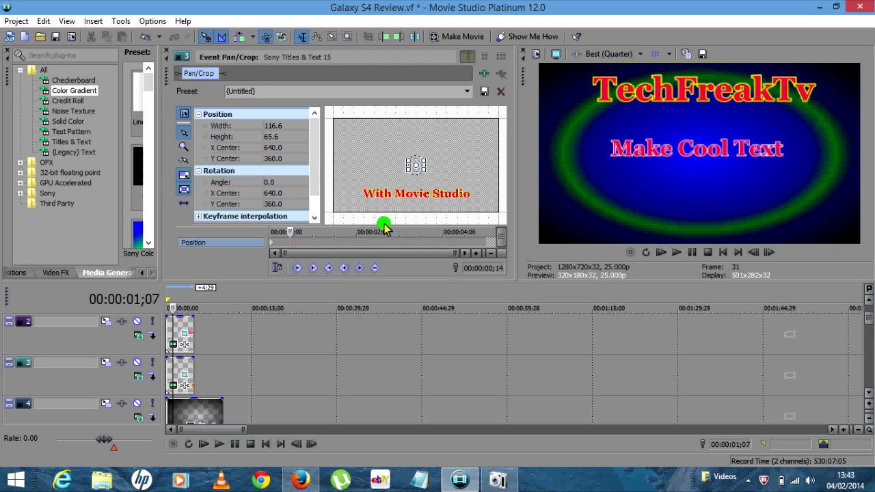
drag(427, 176, 506, 218)
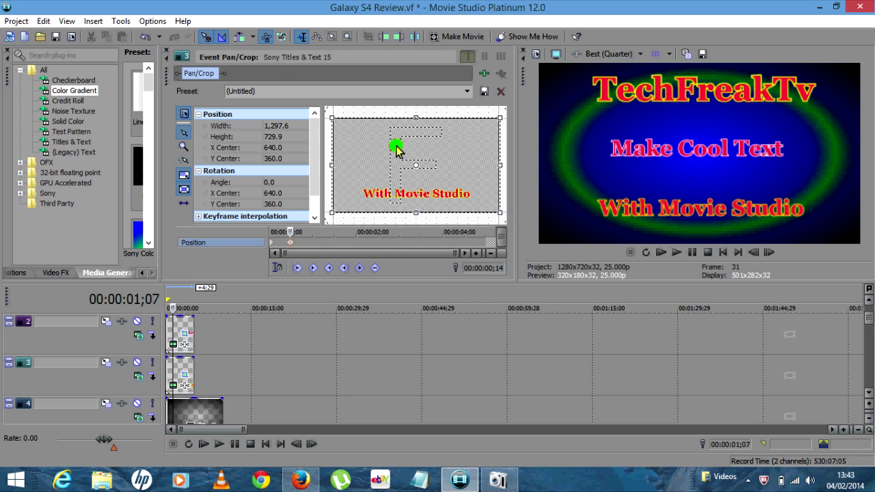
click(169, 53)
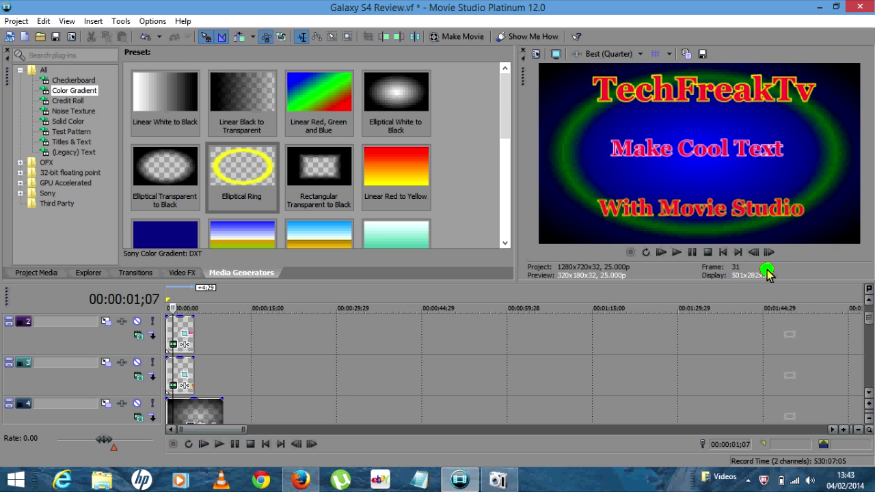
Play the intro from the start to check all three title zooms together, pause, and return to the beginning.
click(723, 253)
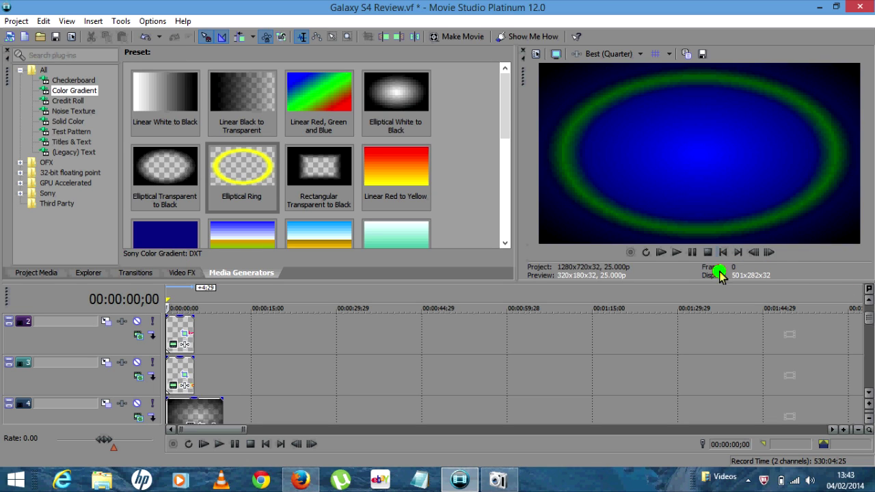
click(677, 252)
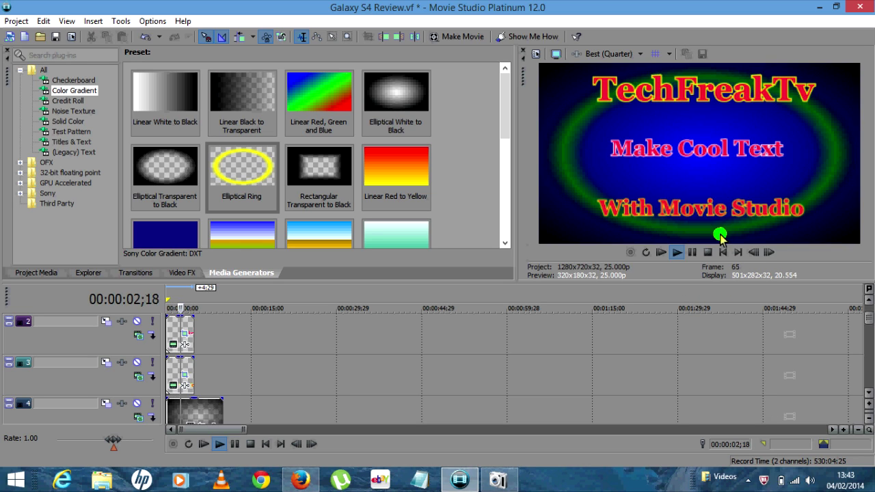
click(693, 254)
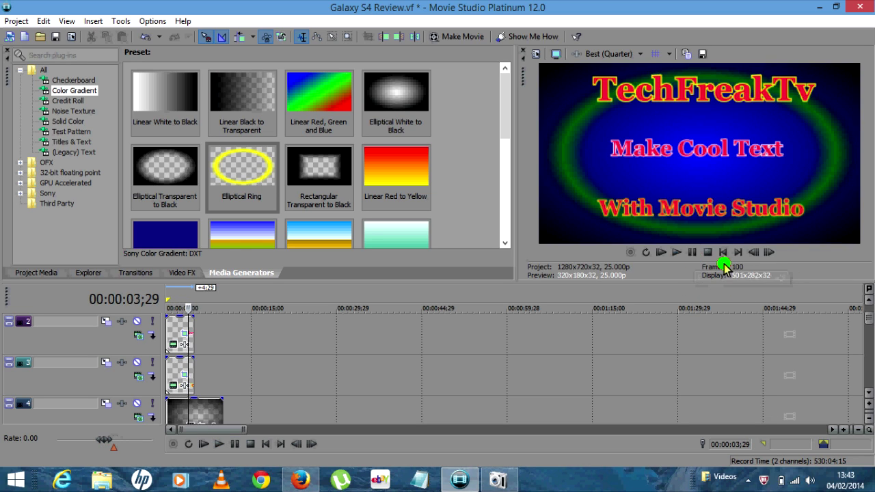
click(724, 253)
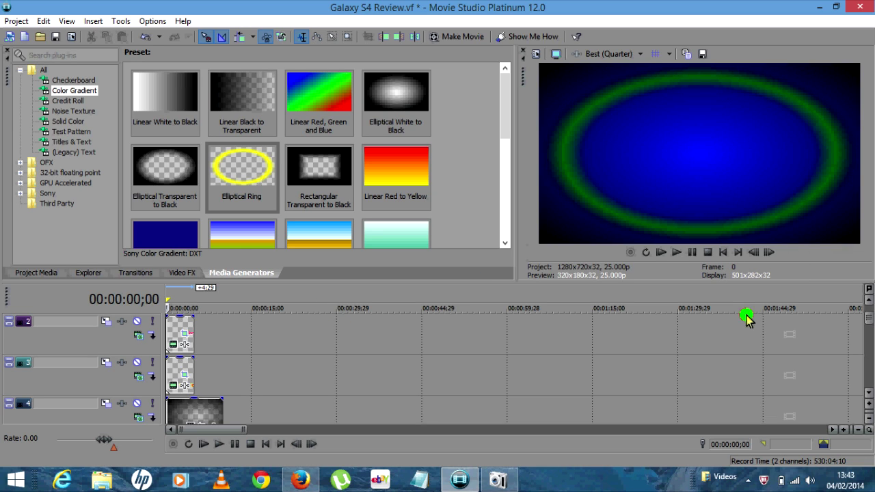
Stagger the titles by moving Make Cool Text about 2;10 later and With Movie Studio about 4;29 later, and play back the result.
click(870, 309)
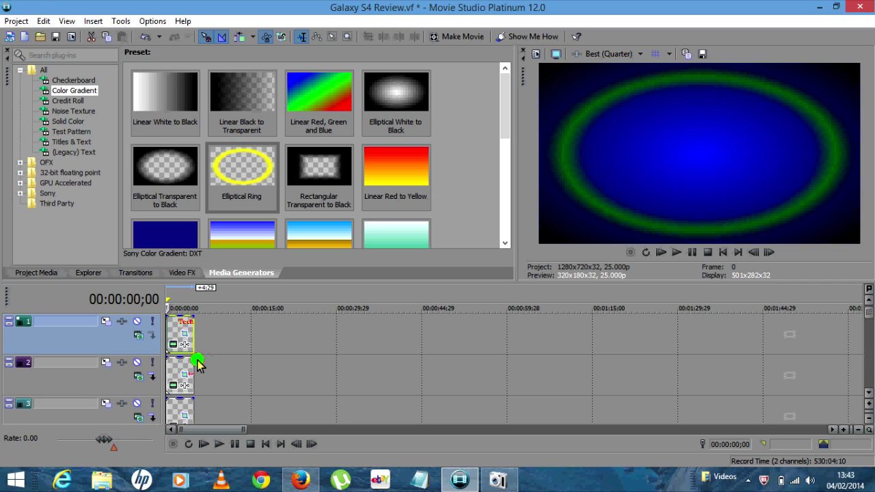
drag(174, 373, 188, 379)
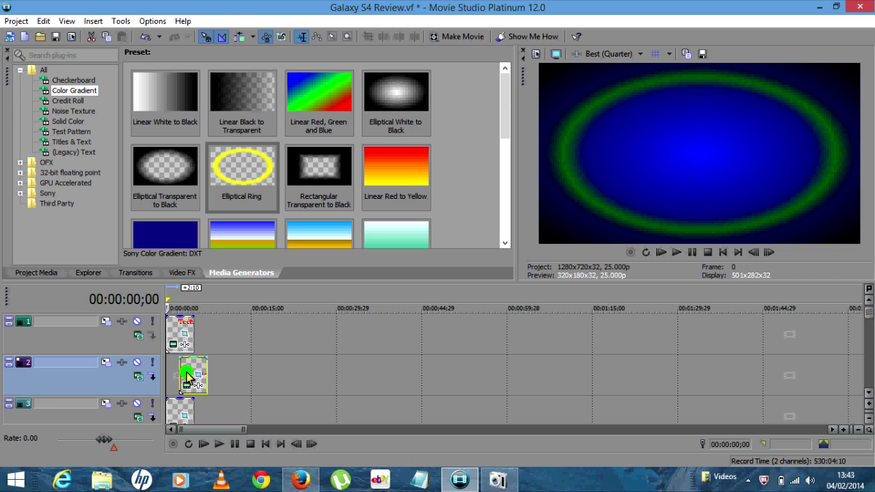
drag(178, 411, 204, 418)
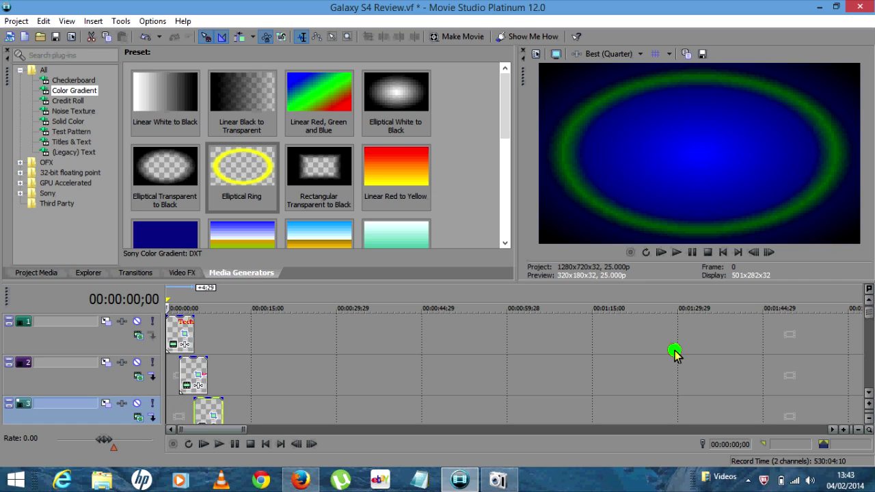
click(674, 254)
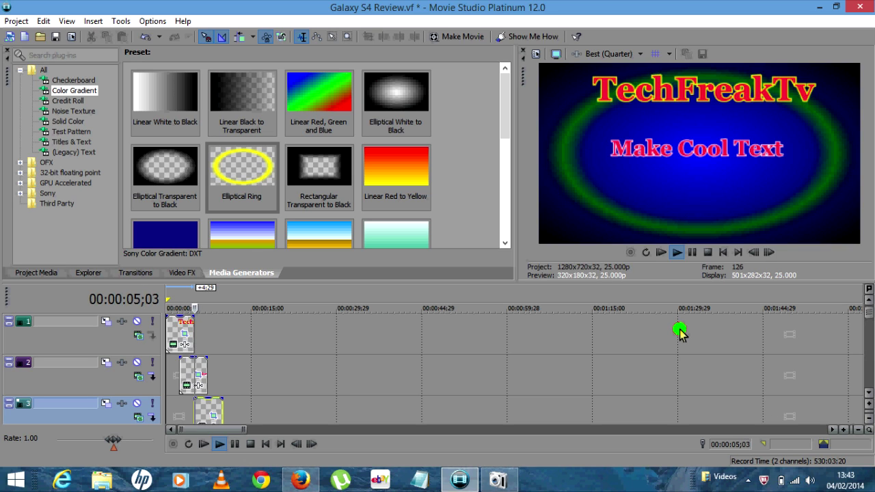
click(693, 253)
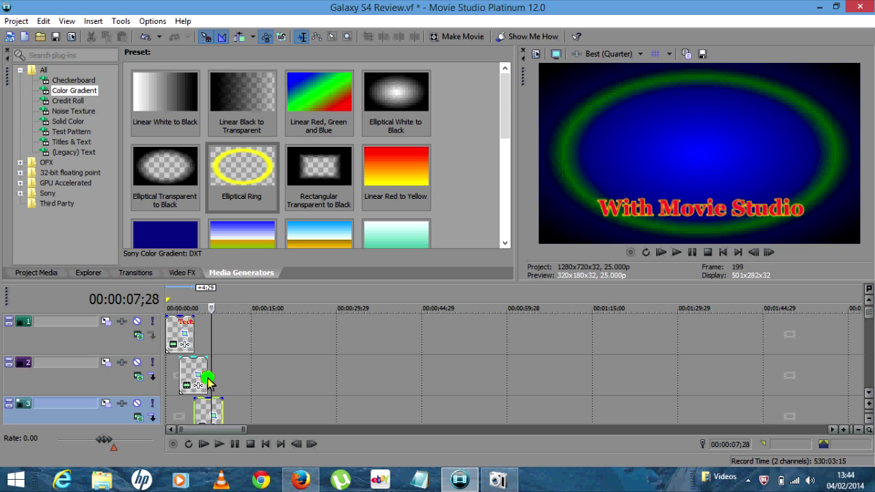
Extend the TechFreakTv and Make Cool Text events to 00:00:09;29, level with the end of the With Movie Studio event.
click(226, 414)
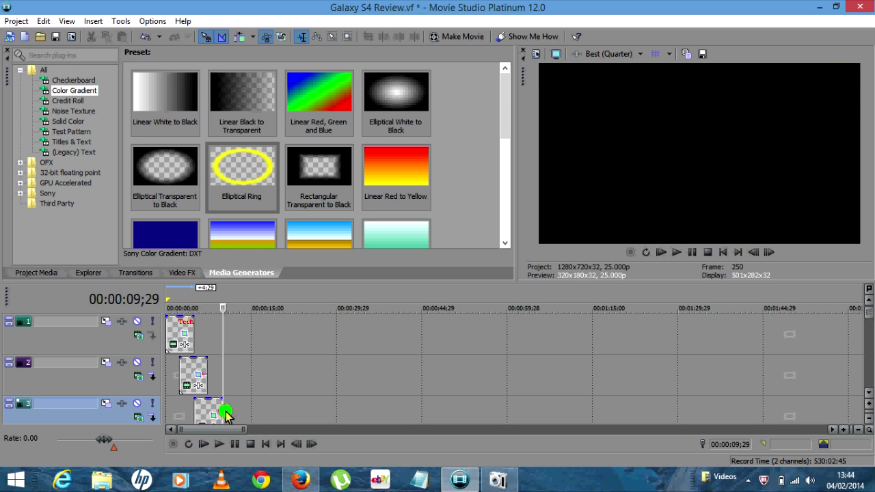
click(196, 339)
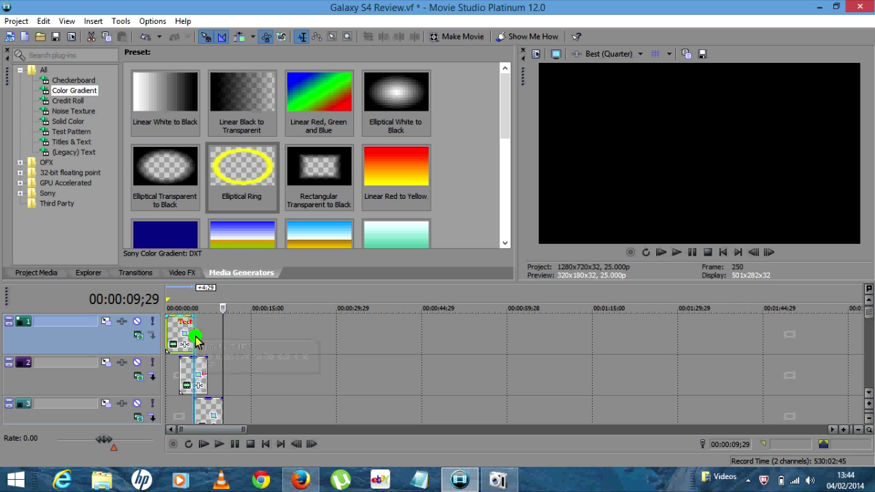
drag(196, 339, 223, 336)
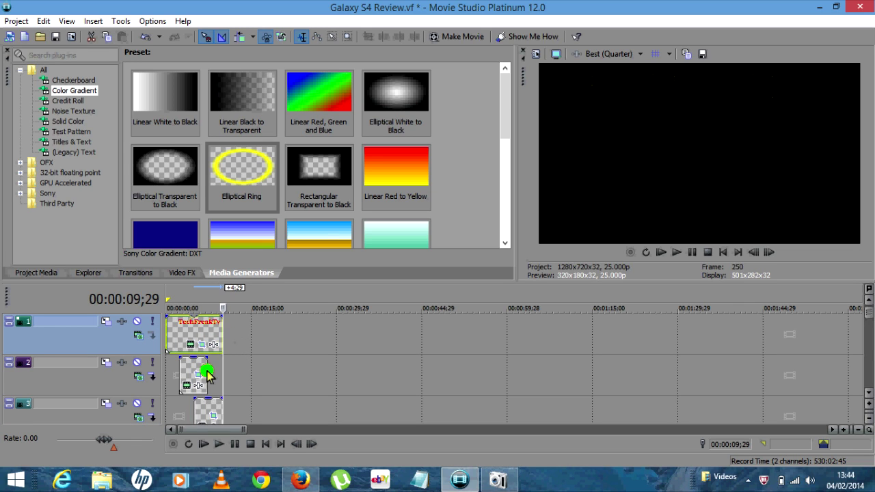
click(207, 375)
drag(208, 375, 227, 379)
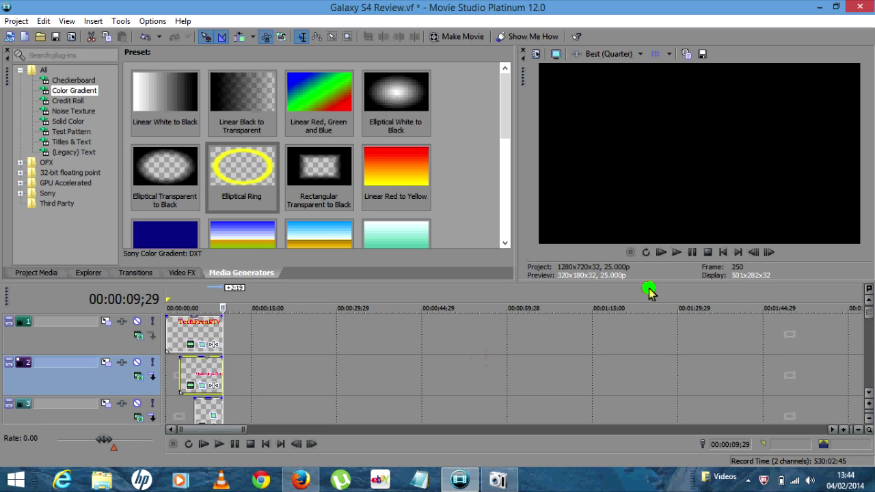
Play the staggered and extended titles from the start through to the end of the intro, and pause playback.
click(723, 253)
click(676, 252)
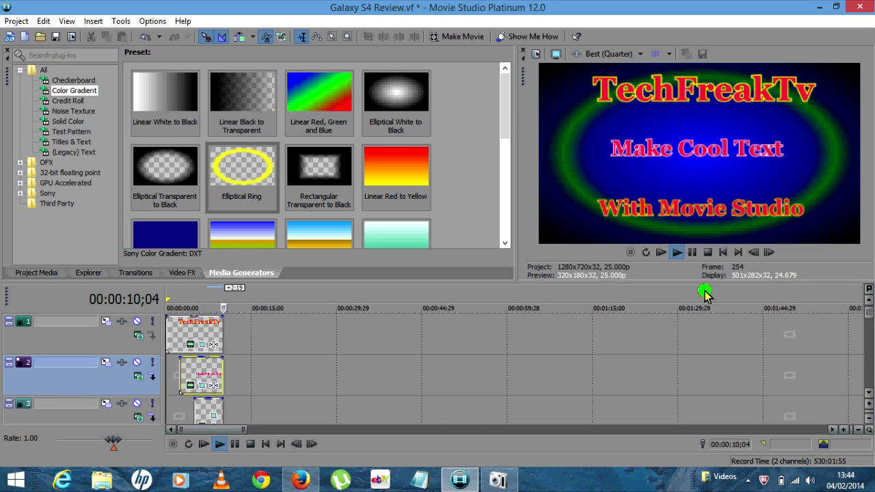
click(692, 253)
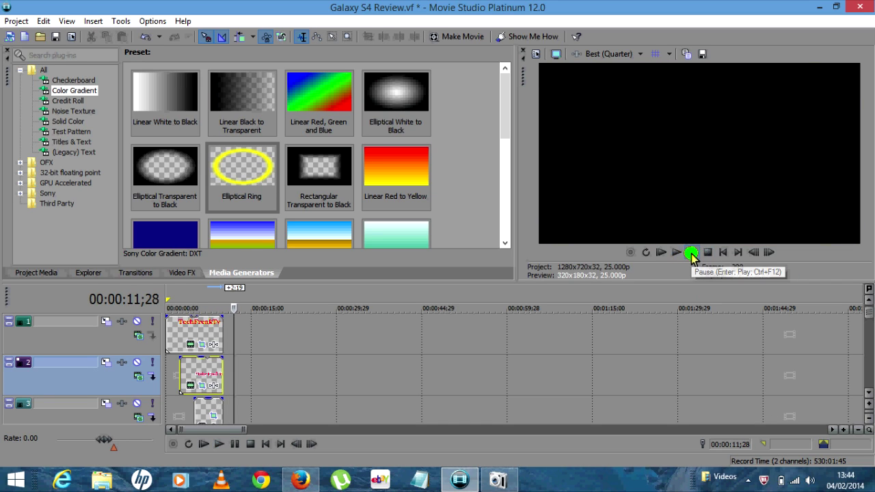